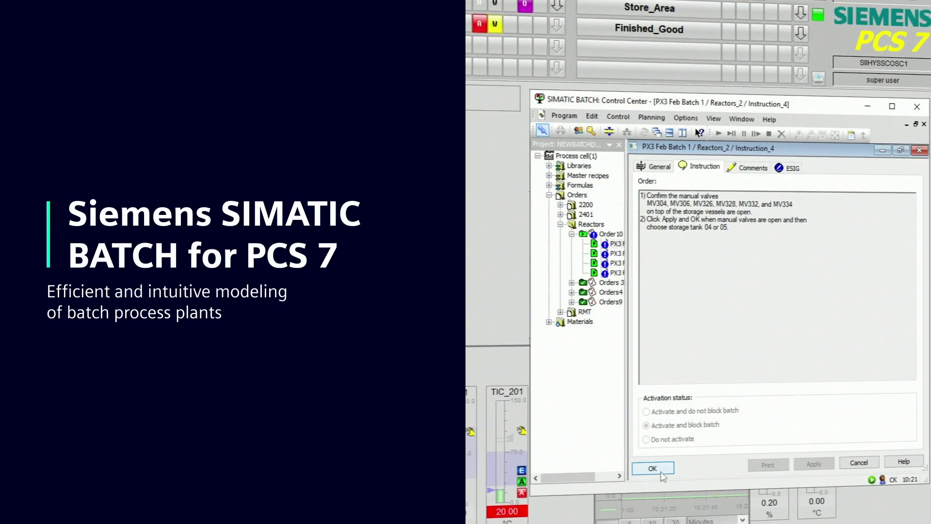
Step: Confirm the manual-valve instruction for Order10 and bring up the Storage Tanks step commands
click(655, 469)
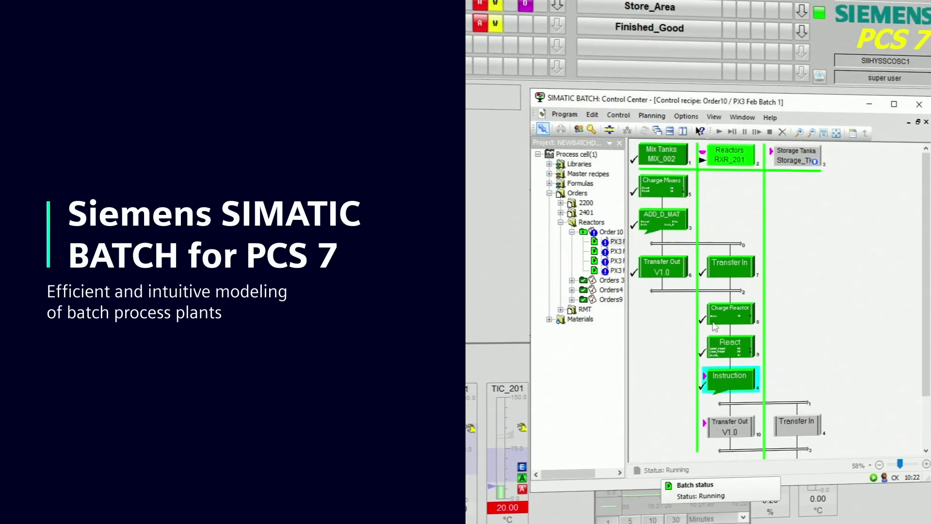
right_click(787, 171)
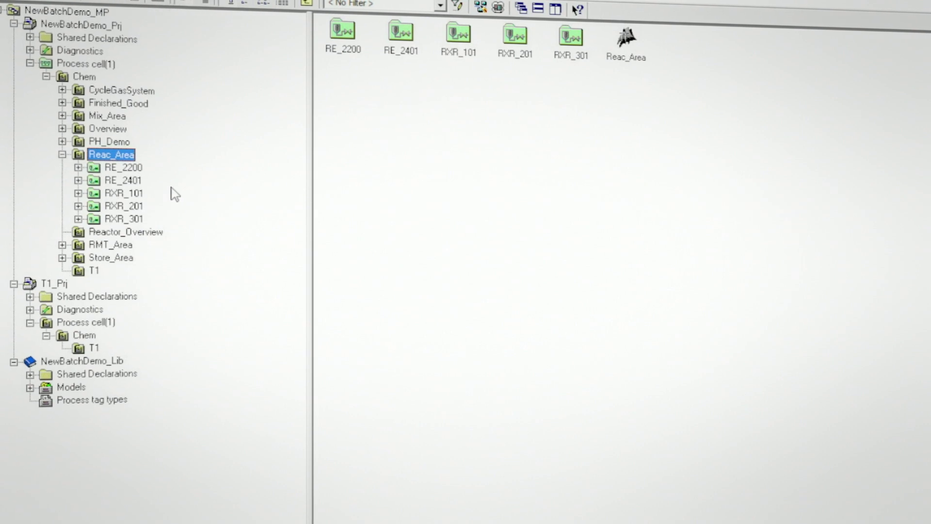
Step: Expand reactors RXR_101, RXR_201 and RXR_301 to show their AGIT_RXR charts, then open END_MON's properties
click(127, 195)
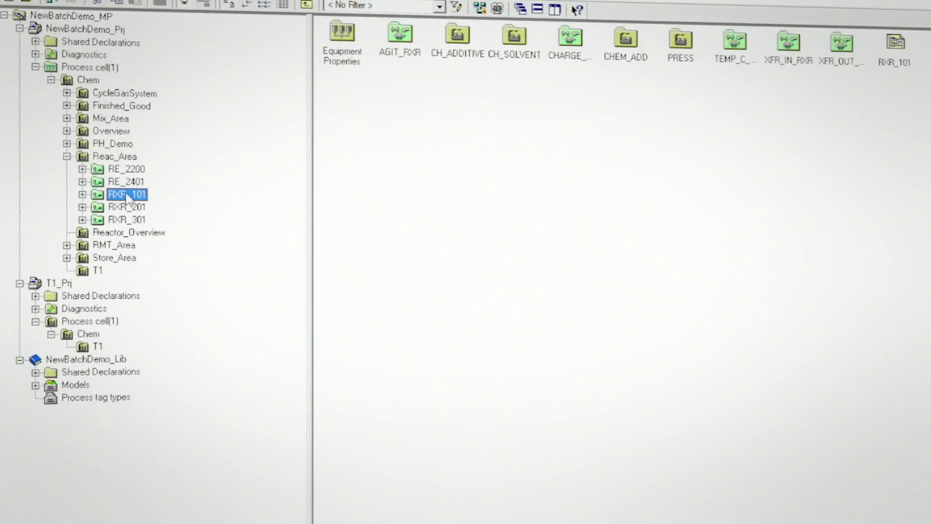
click(85, 195)
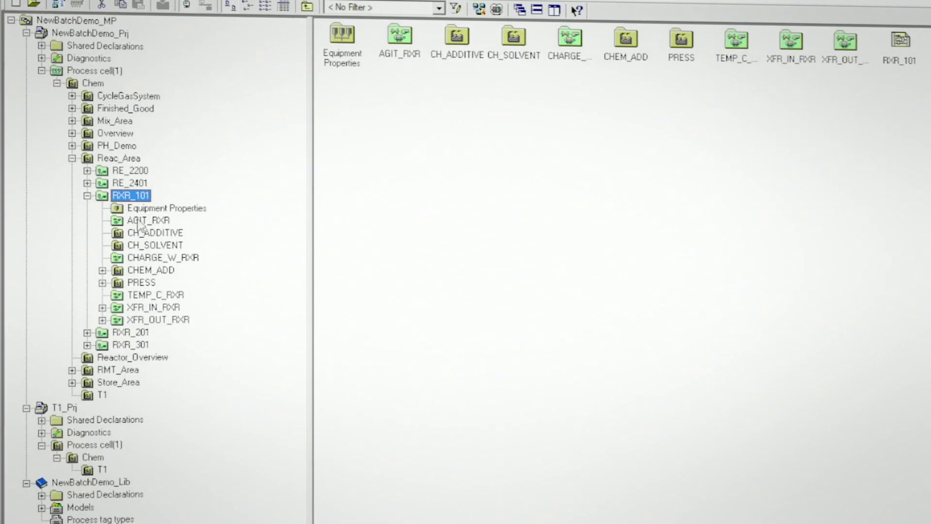
click(154, 222)
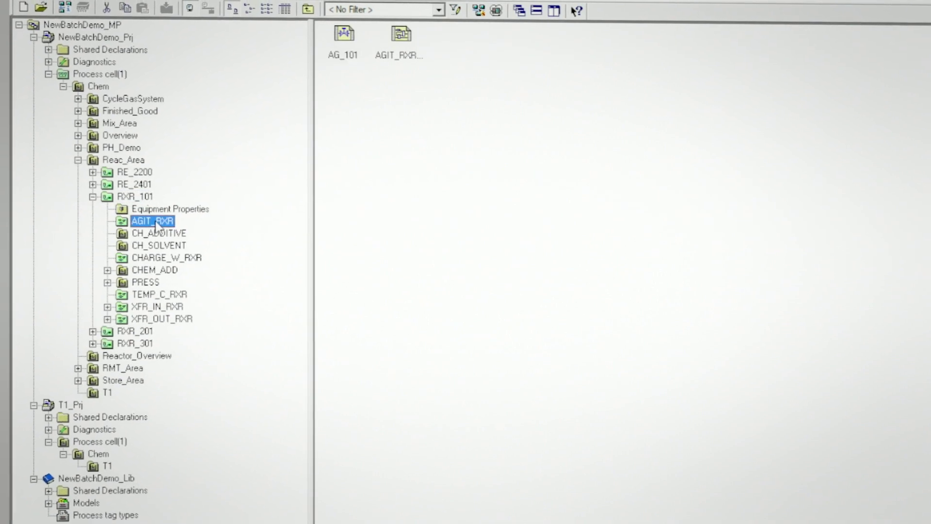
click(103, 330)
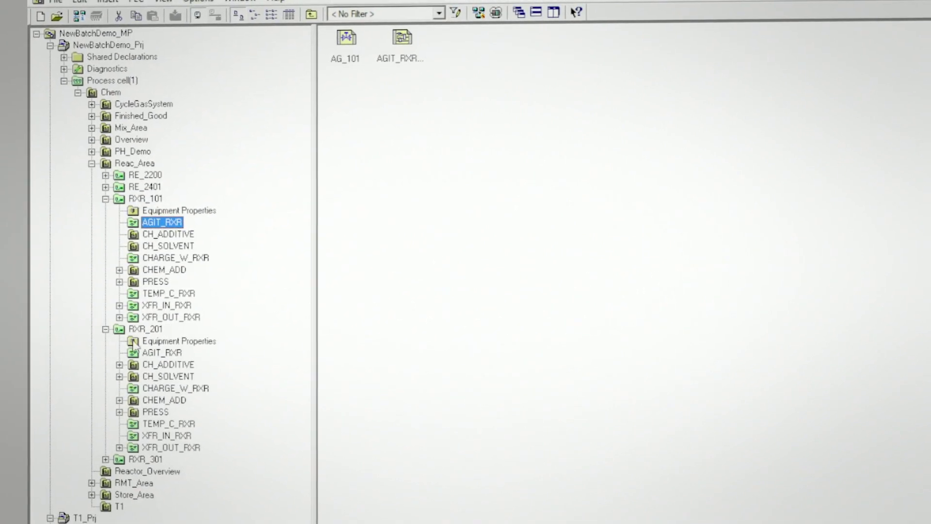
click(156, 354)
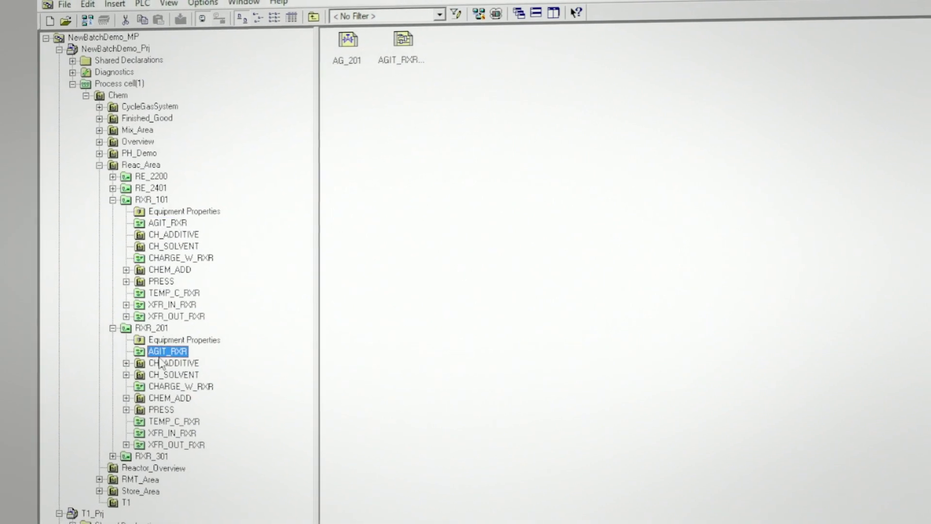
click(116, 454)
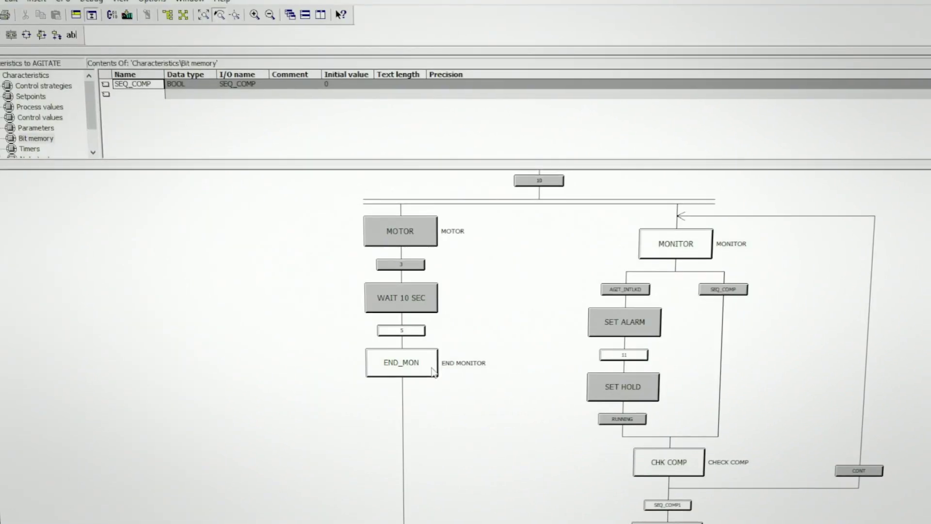
double_click(432, 370)
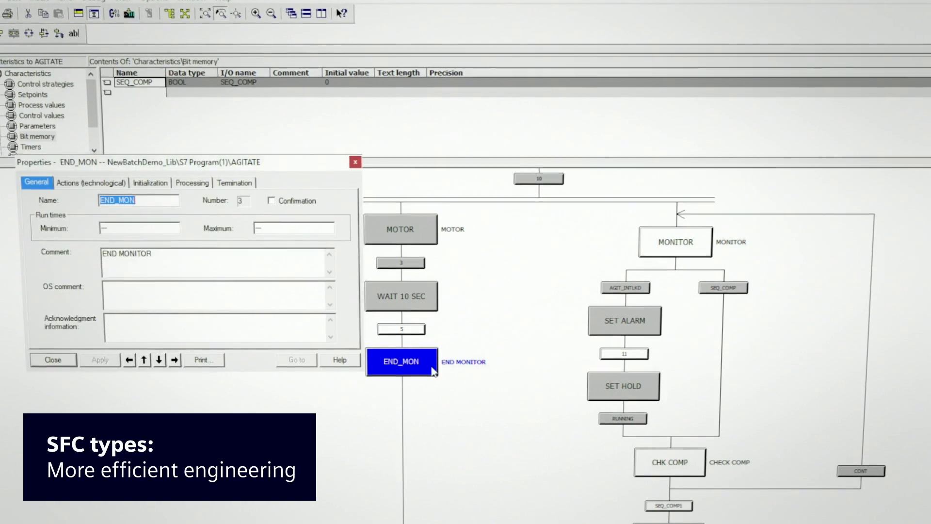
Step: Initialize SEQ_COMP to TRUE at END_MON, then open pH_CTRL and show its control strategies
click(153, 181)
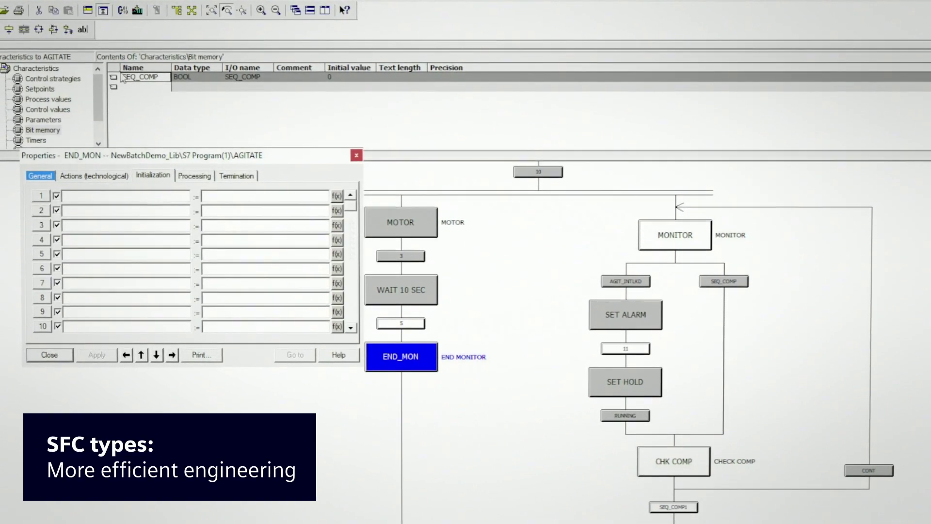
drag(139, 75, 131, 194)
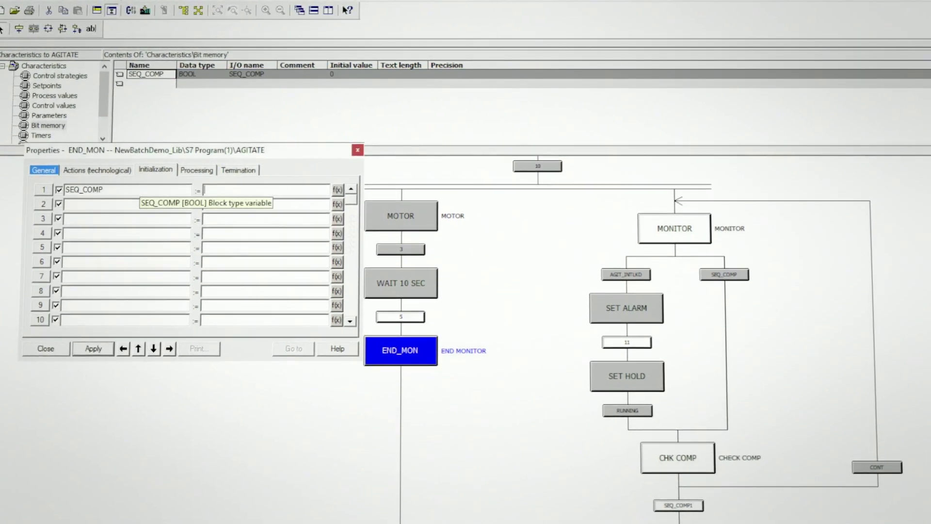
text(TRUE)
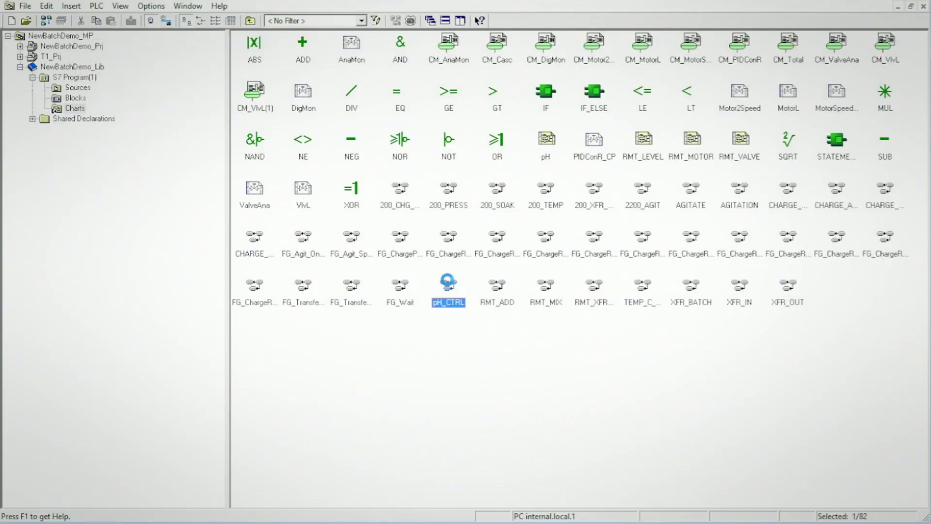
double_click(448, 283)
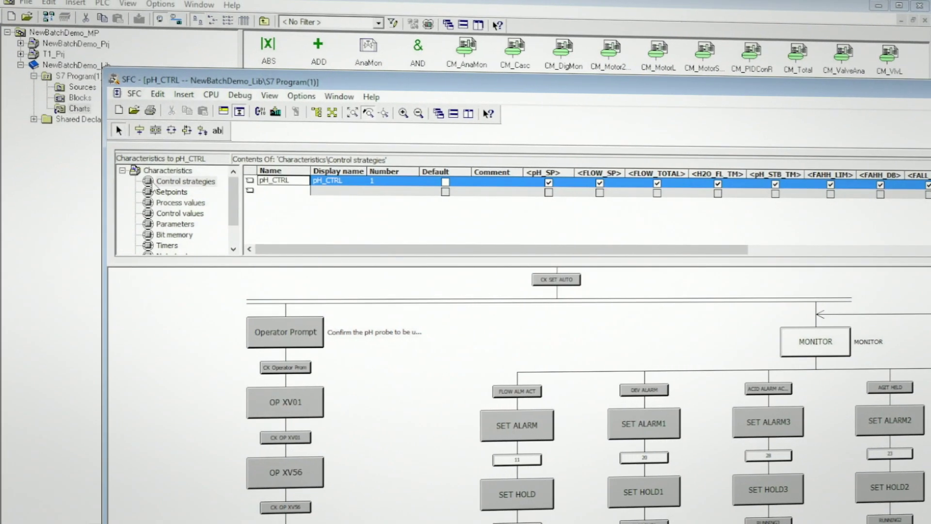
click(147, 186)
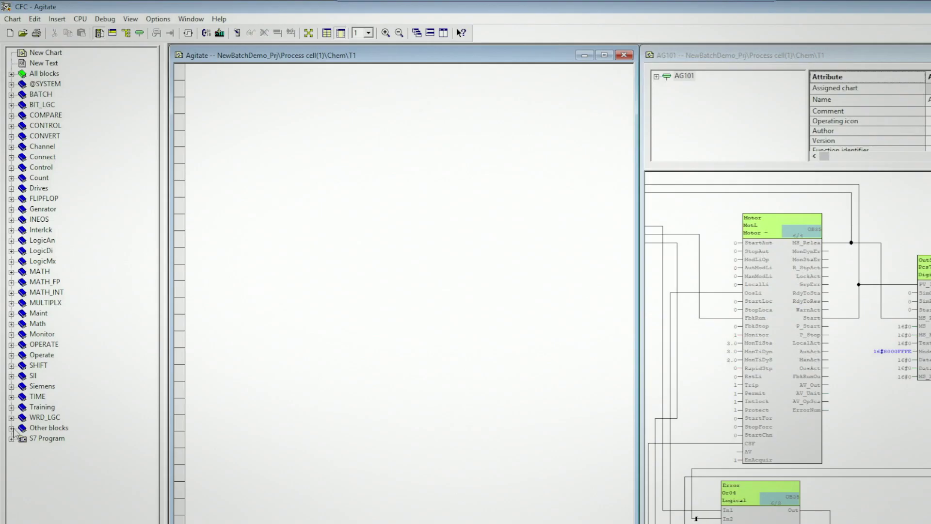
Step: Place an AGITATE block from Other blocks and wire its AGITATOR output to the Motor's StartAut
click(11, 428)
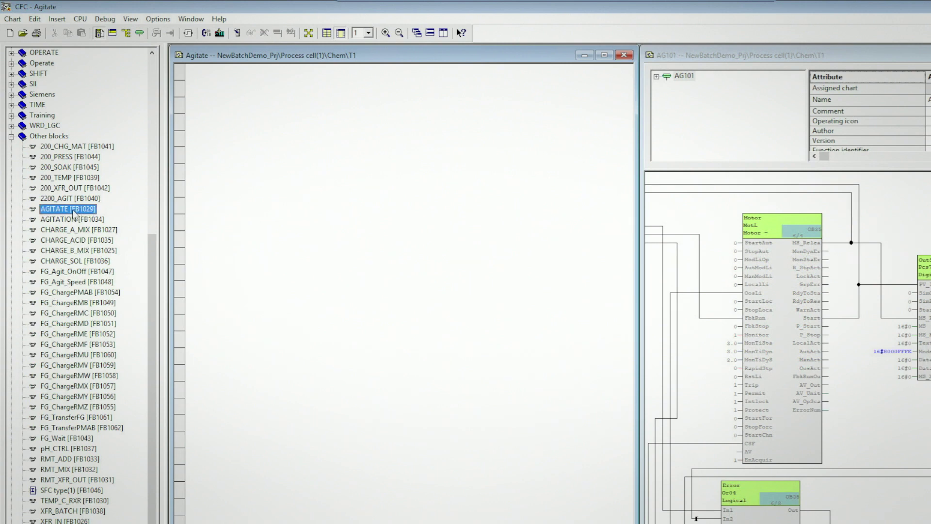
drag(341, 199, 407, 226)
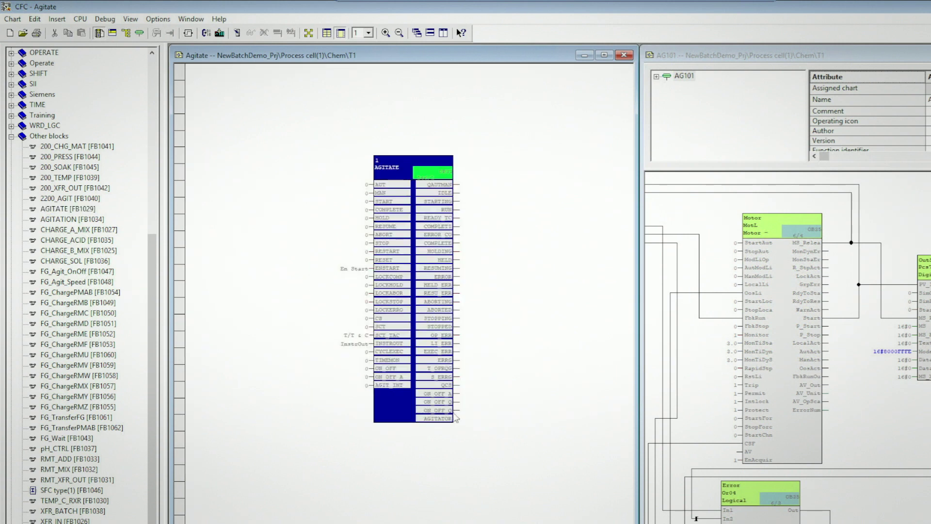
click(446, 419)
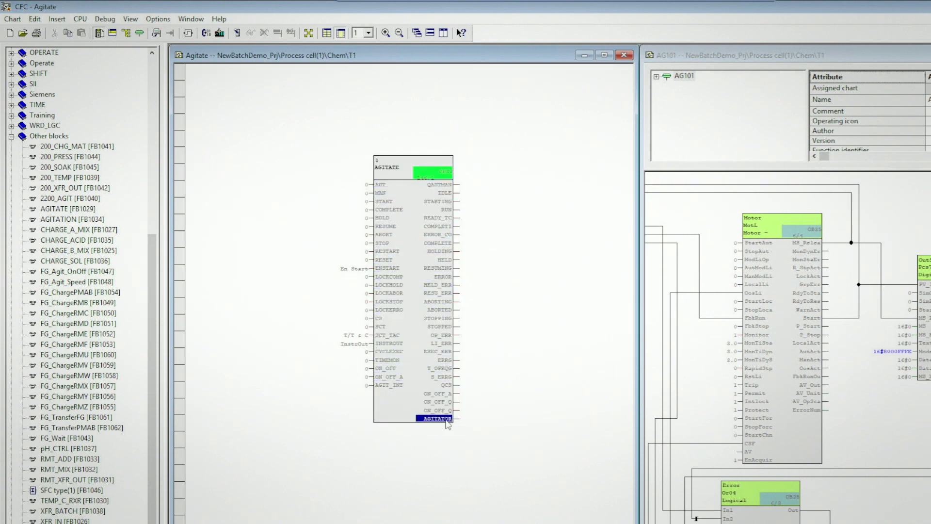
click(758, 243)
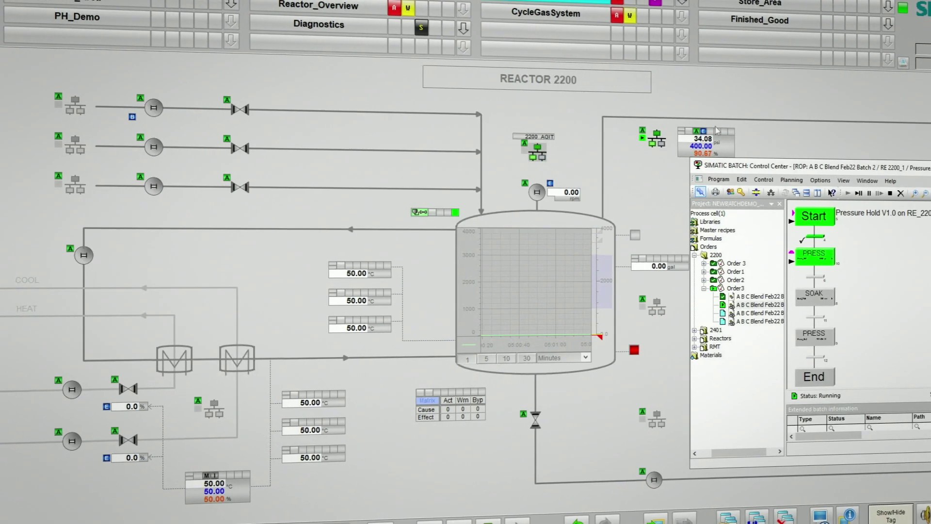
Step: Open the Reactor 2200 pressure controller faceplate and switch it to the SFC sequence view
click(650, 138)
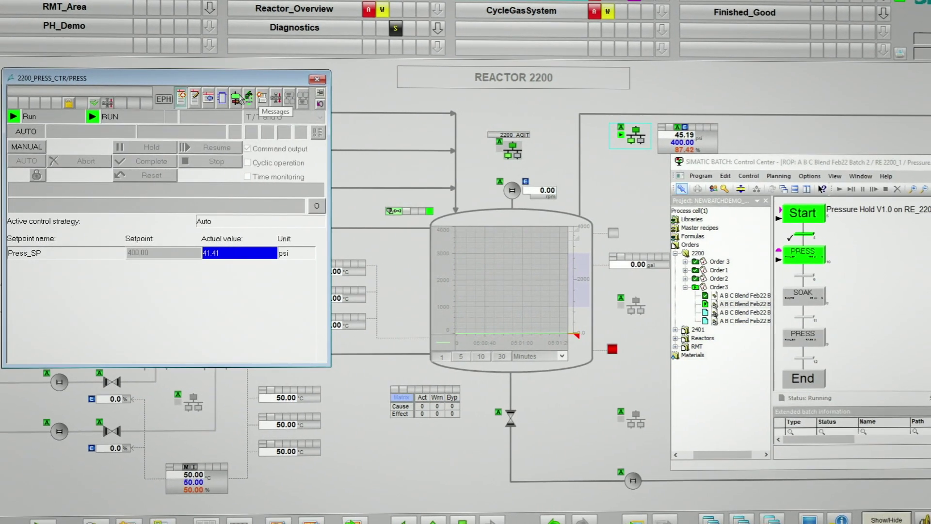
click(238, 98)
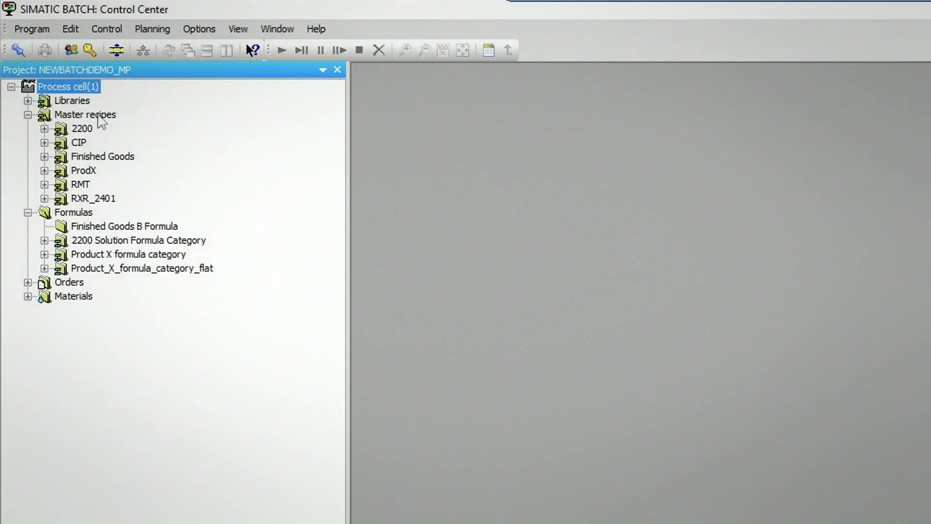
Step: Create a new hierarchical master recipe under Master recipes
right_click(100, 121)
mouse_move(171, 127)
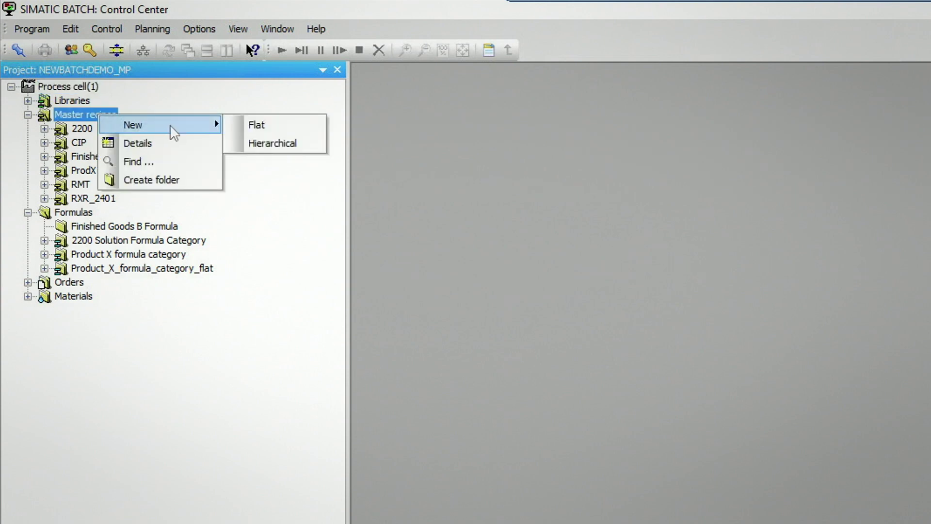
click(254, 145)
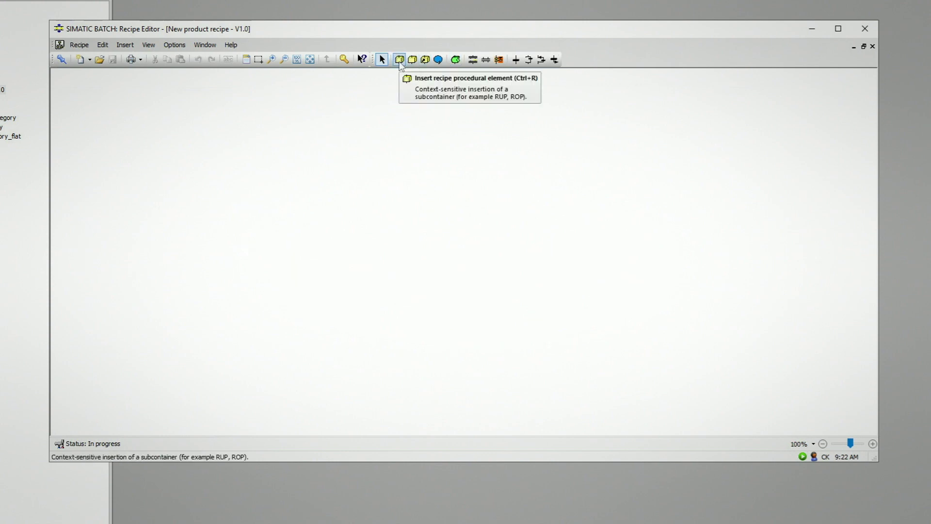
Step: Insert a RUP <all> unit procedure containing an ROP operation into the empty recipe
click(399, 59)
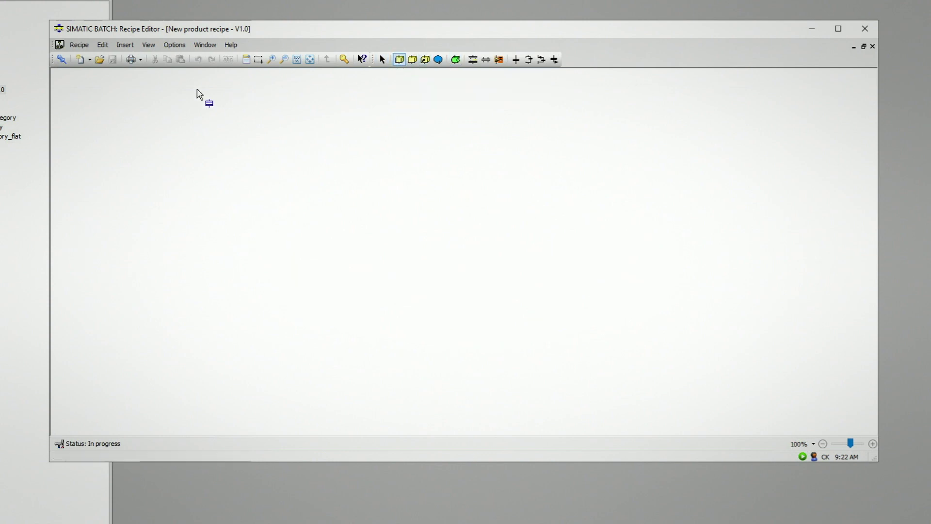
click(136, 93)
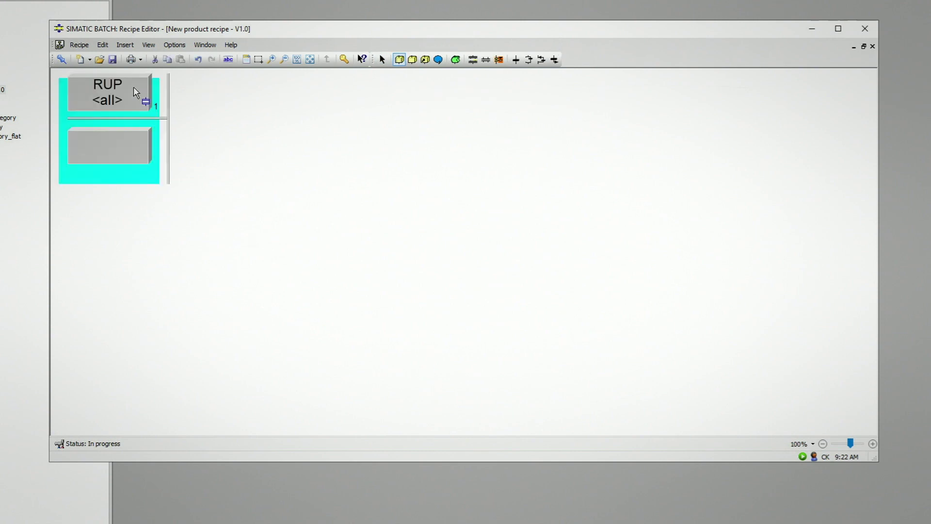
click(131, 143)
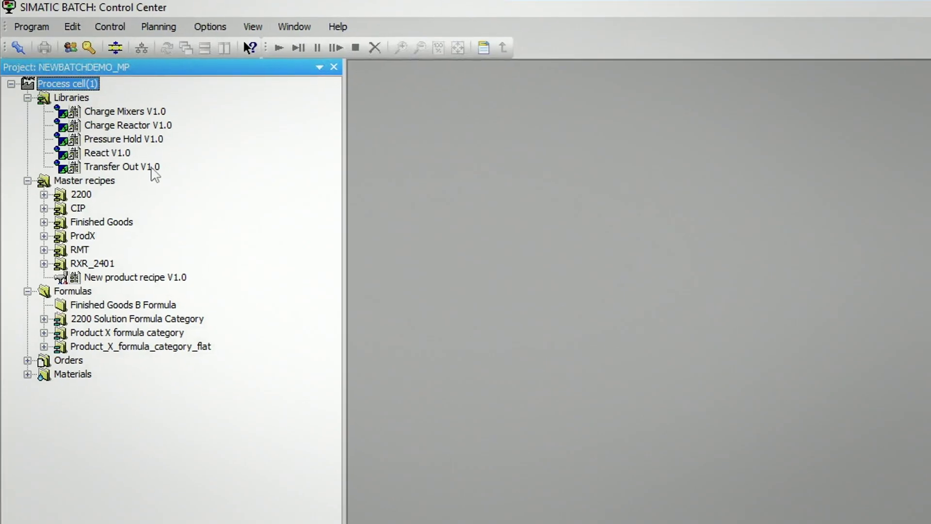
right_click(141, 158)
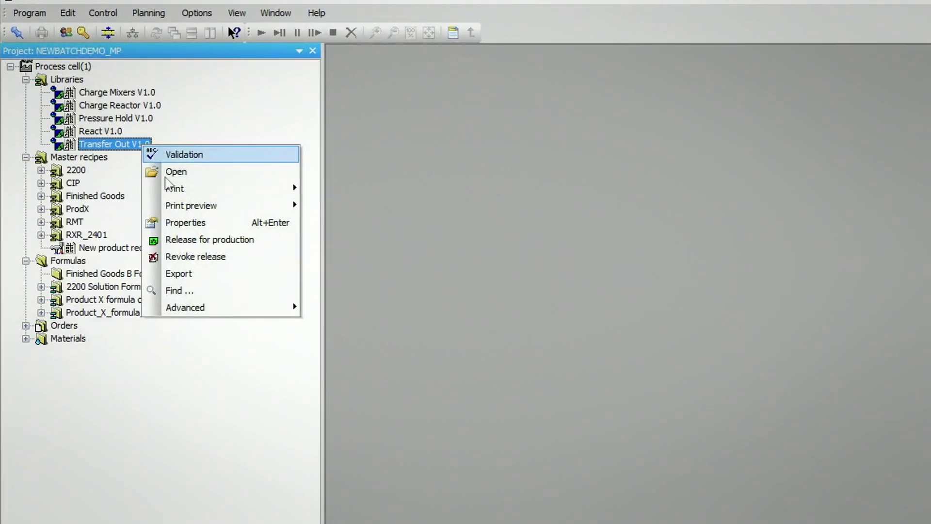
Step: Open Transfer Out V1.0 and save the library element as new version V1.1
click(176, 171)
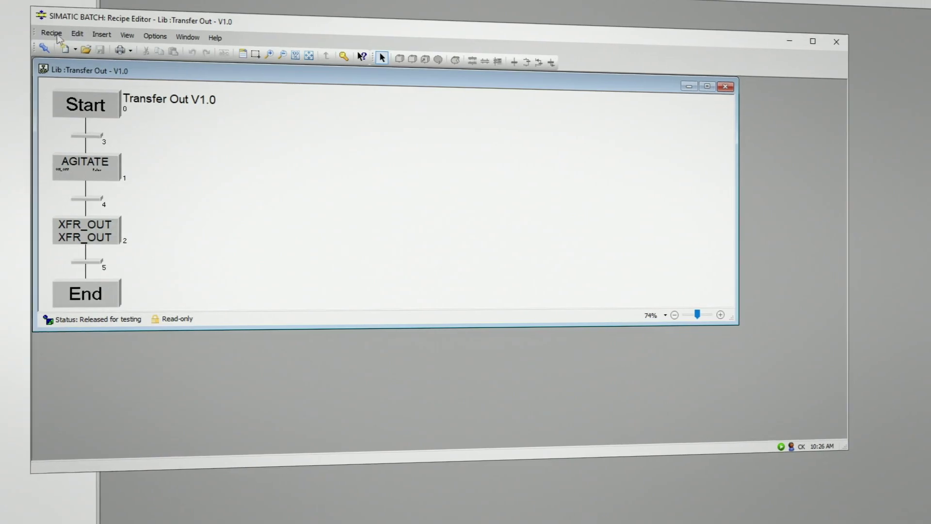
click(58, 38)
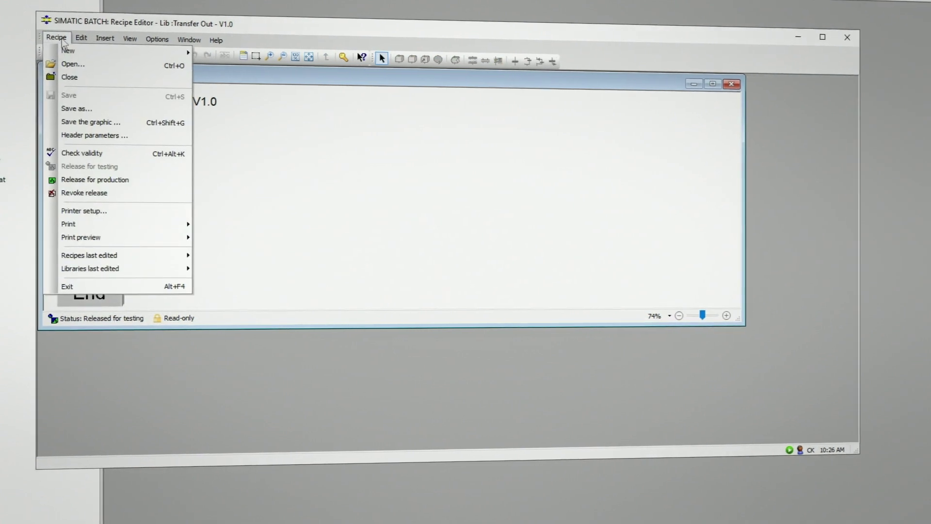
click(110, 112)
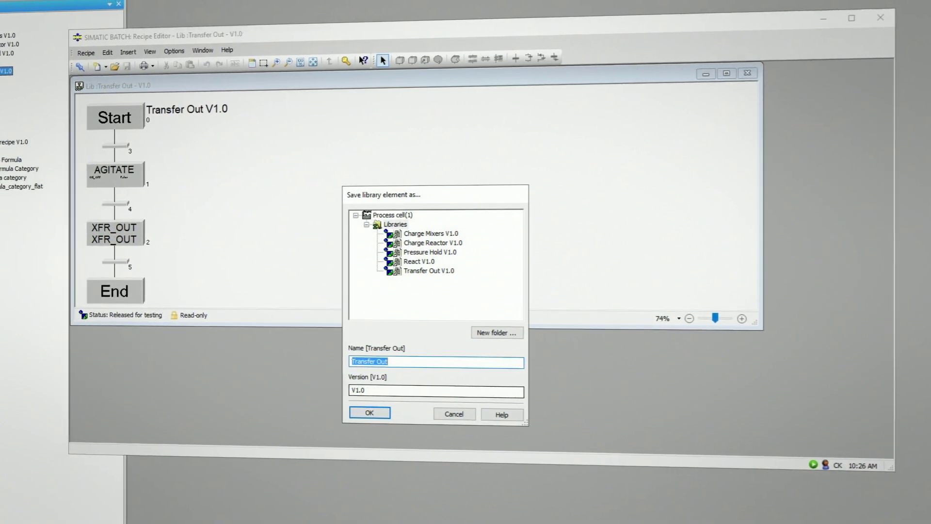
key(Tab)
text(V1.1)
click(369, 412)
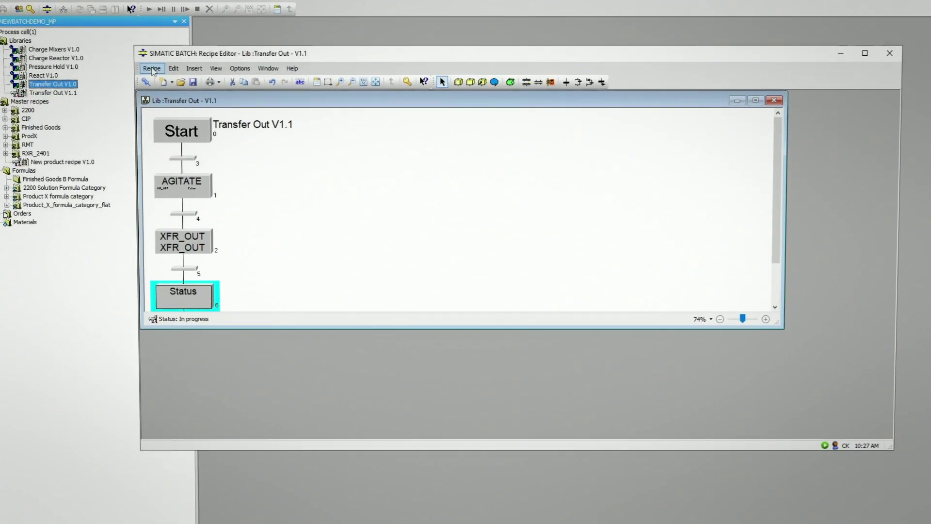
Step: Check the Transfer Out V1.1 recipe's validity and release it for testing
click(152, 69)
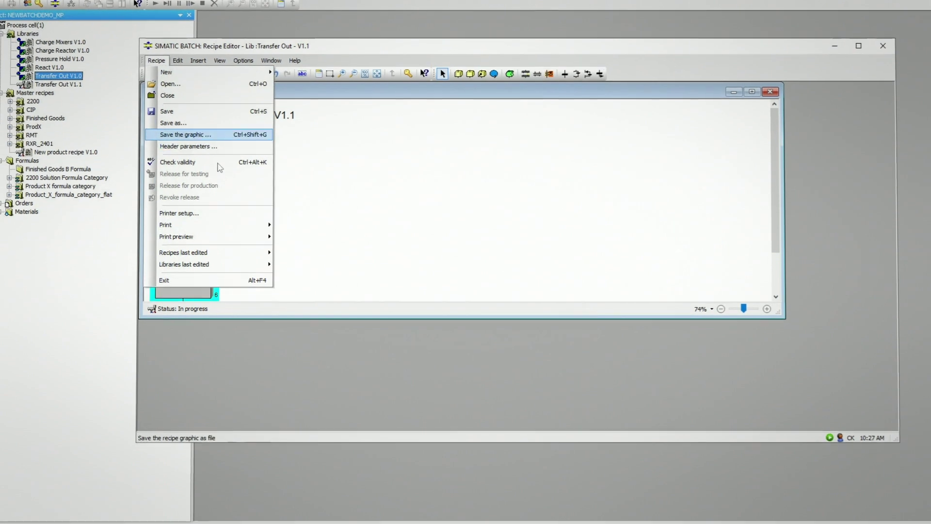
click(218, 163)
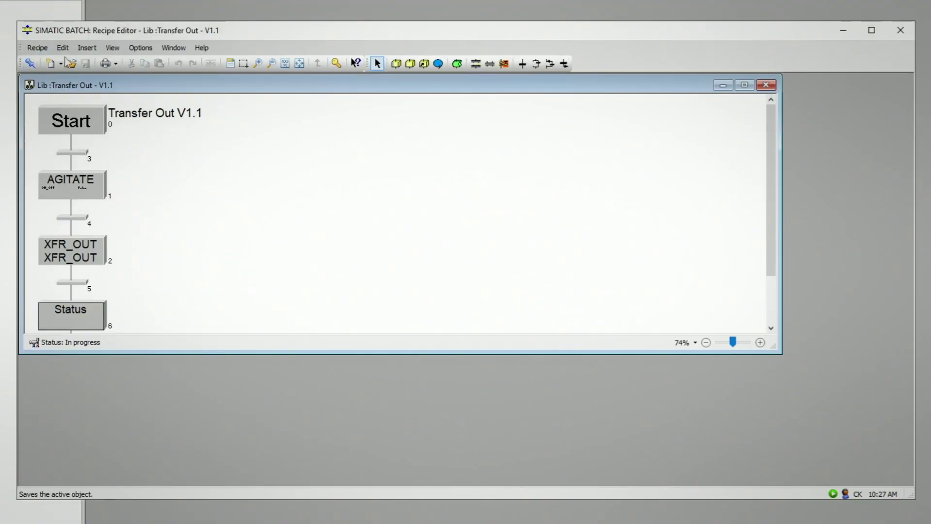
click(38, 47)
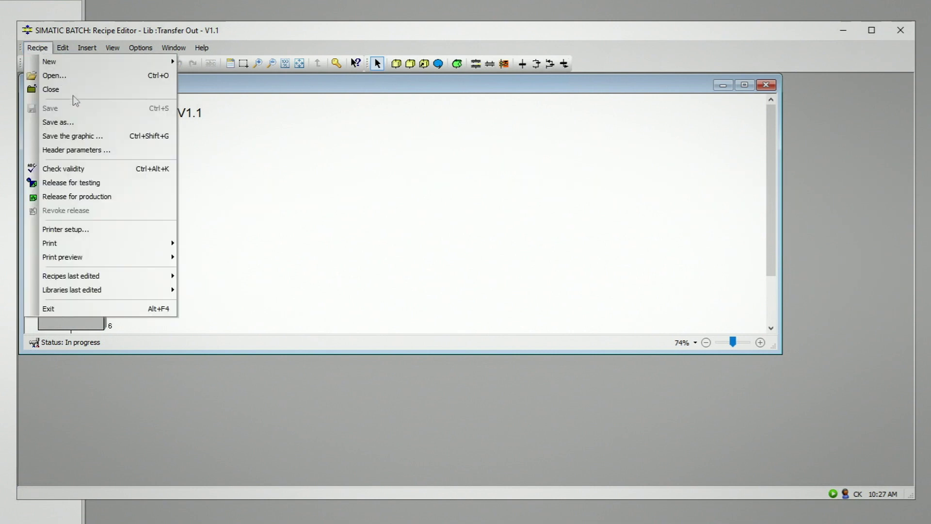
click(127, 181)
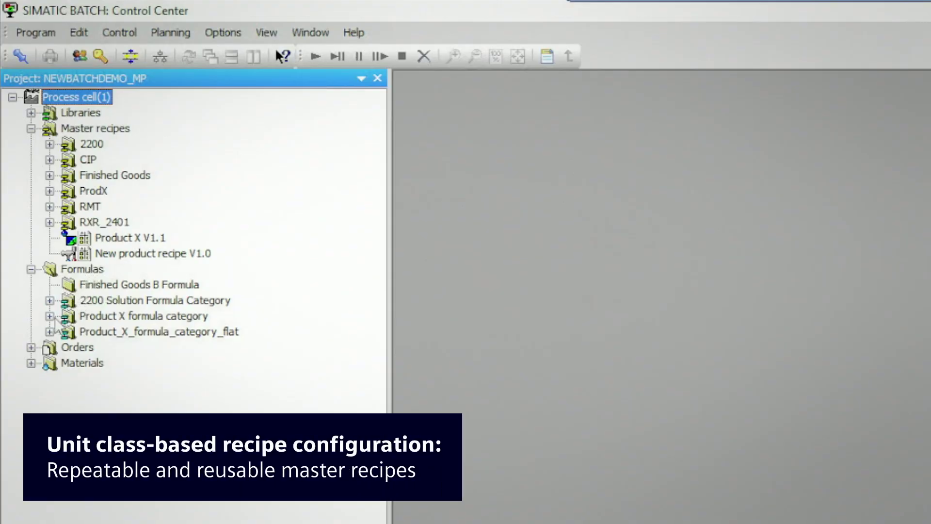
Step: Create a new formula, Product X formula4, in the Product X formula category
click(50, 316)
right_click(82, 318)
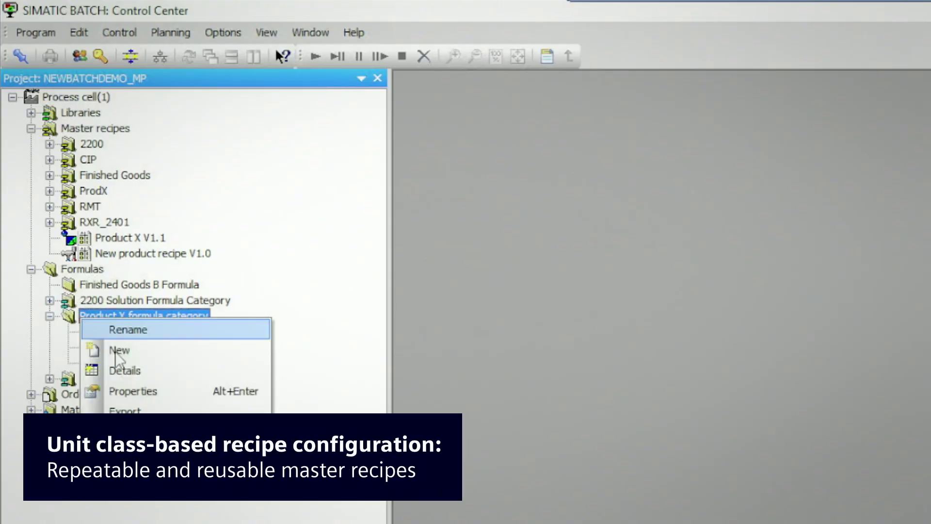
click(119, 350)
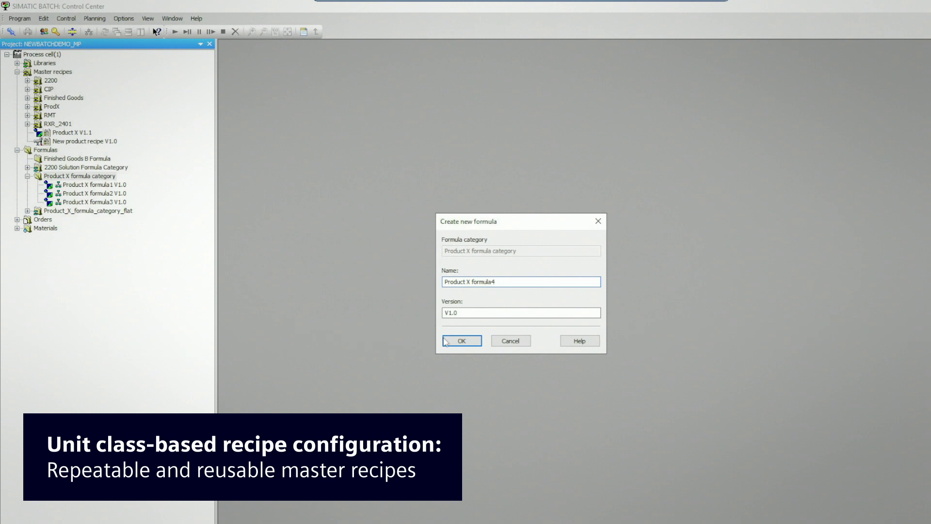
click(445, 342)
Step: In formula4's properties, select master recipe Product X V1.1 and choose the product material
right_click(85, 209)
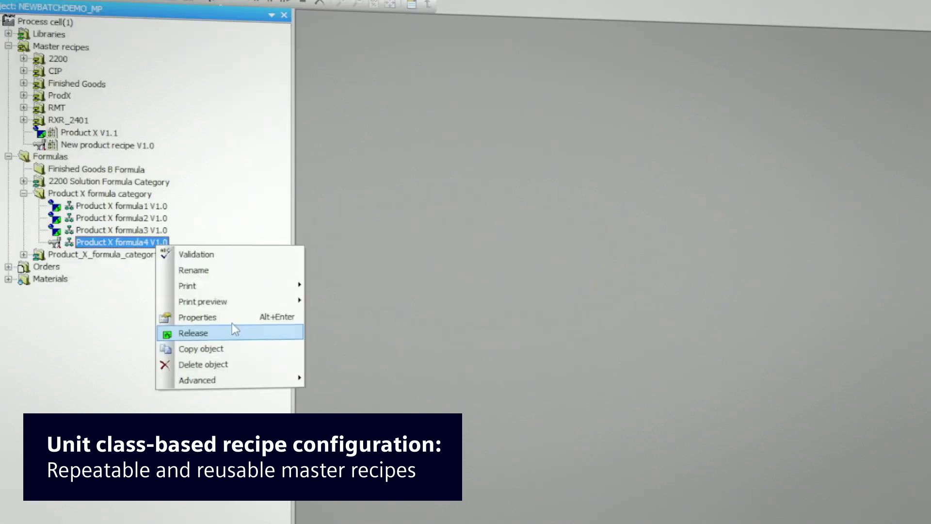
click(134, 251)
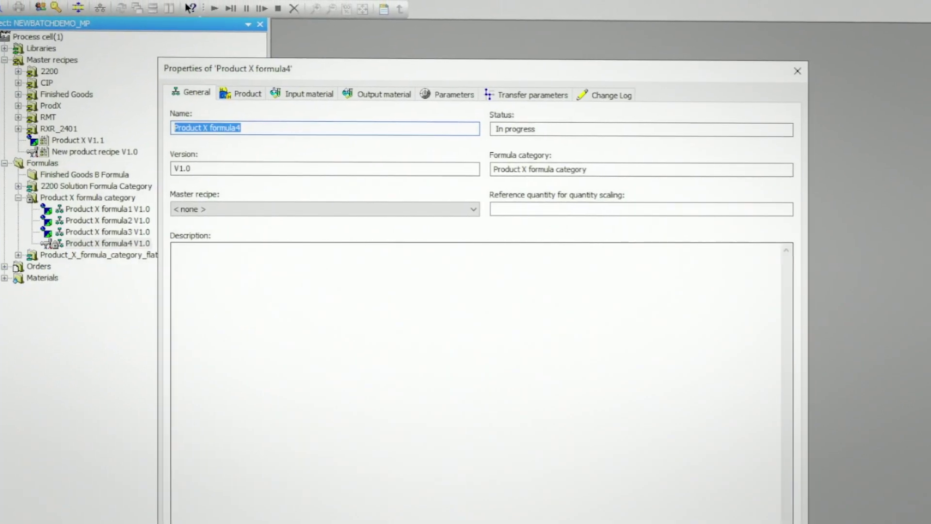
click(256, 209)
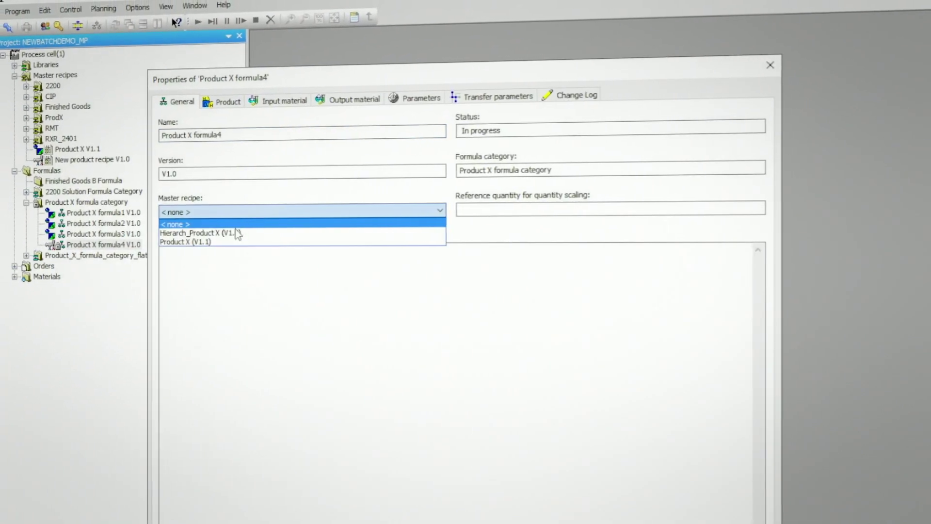
click(228, 241)
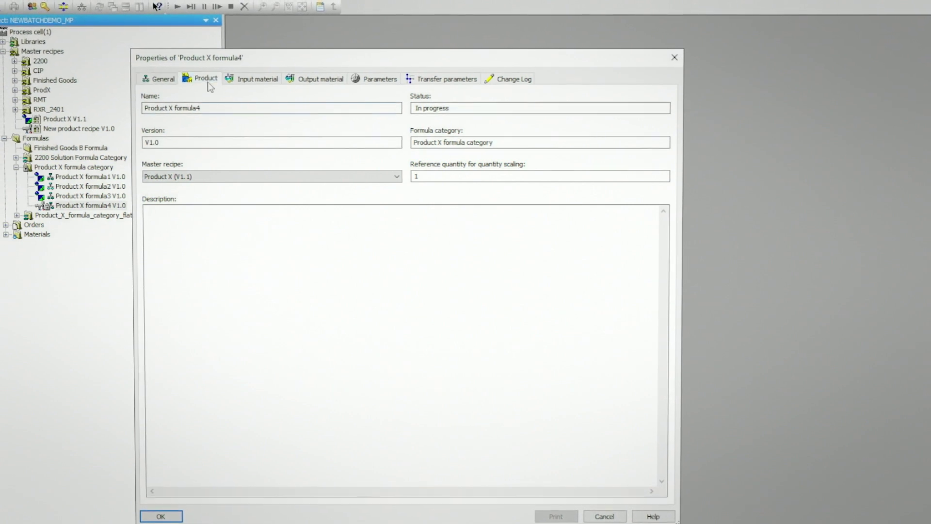
click(208, 82)
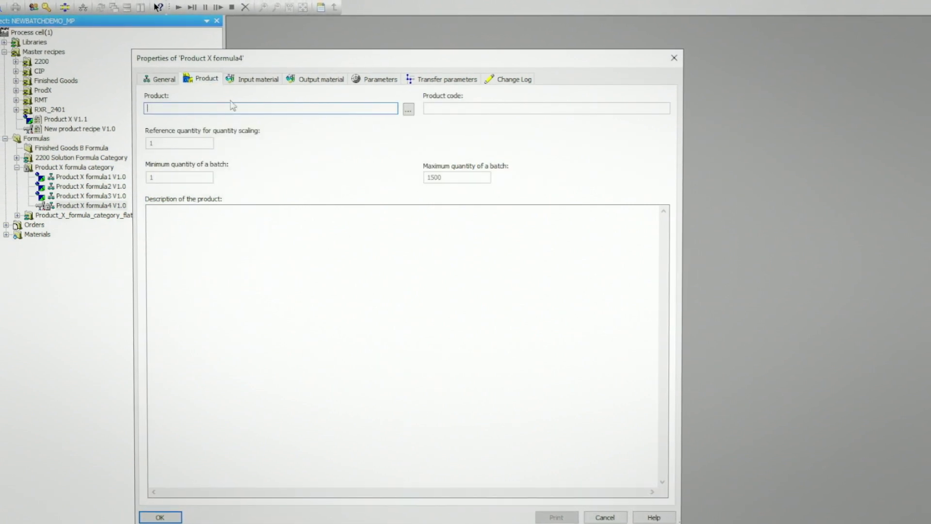
click(408, 110)
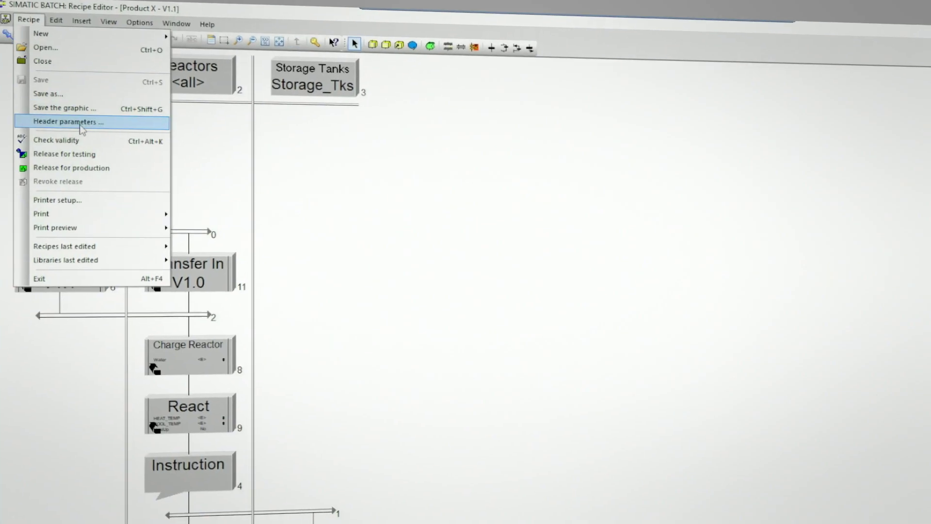
Step: Open the header parameters' Allocations tab and drop down Mix Tanks_1's allocation strategy choices
click(80, 123)
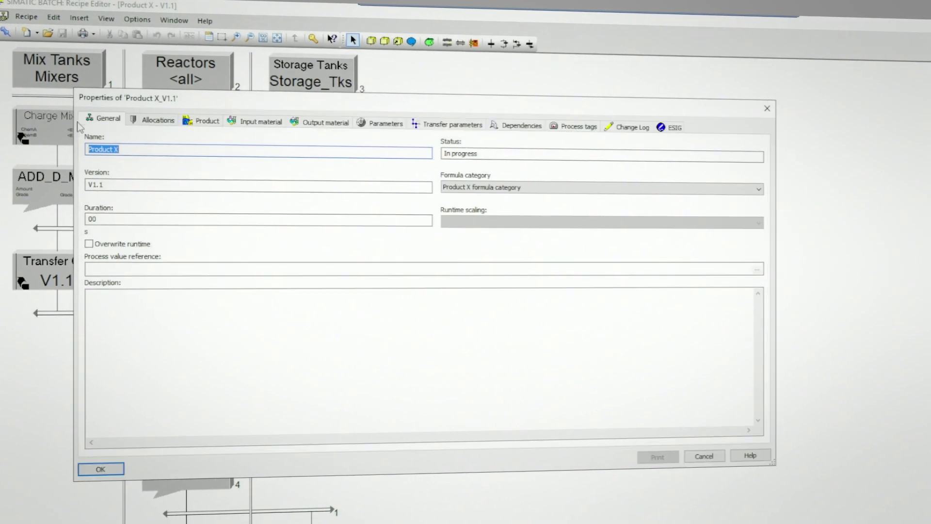
click(151, 120)
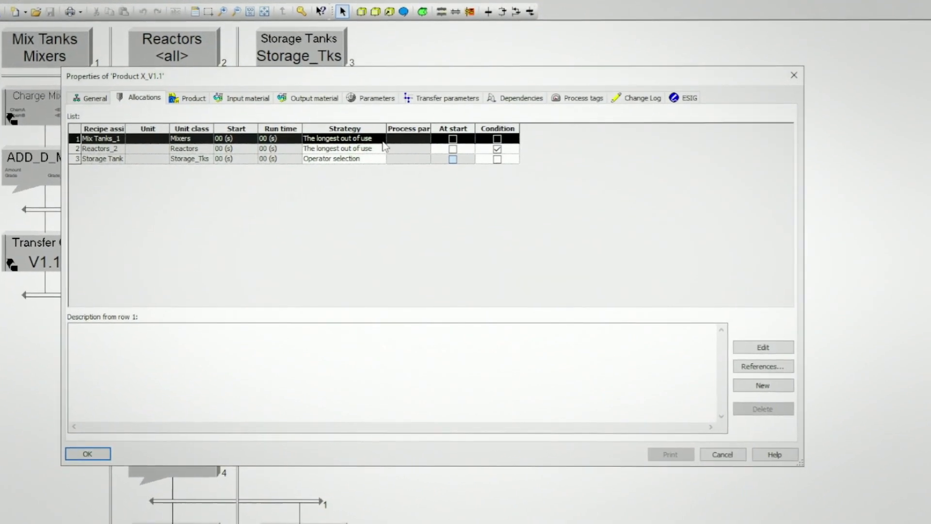
click(382, 140)
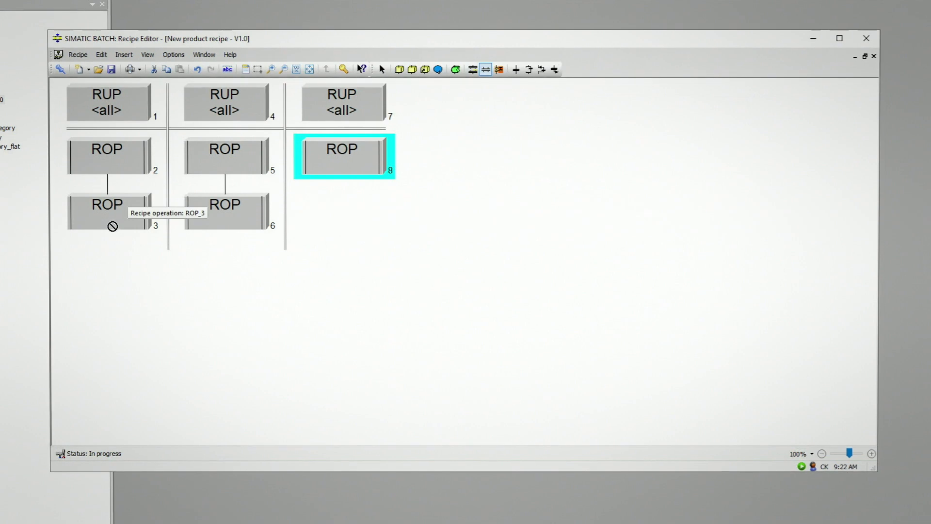
Step: Make ROP 5 wait for ROP 3, start a link from ROP 6, and acknowledge the operator instruction
click(113, 237)
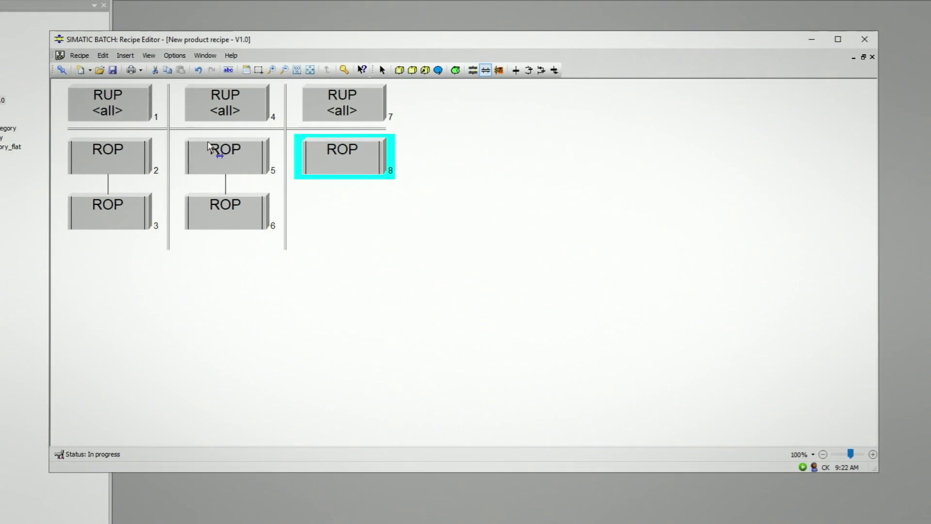
click(229, 131)
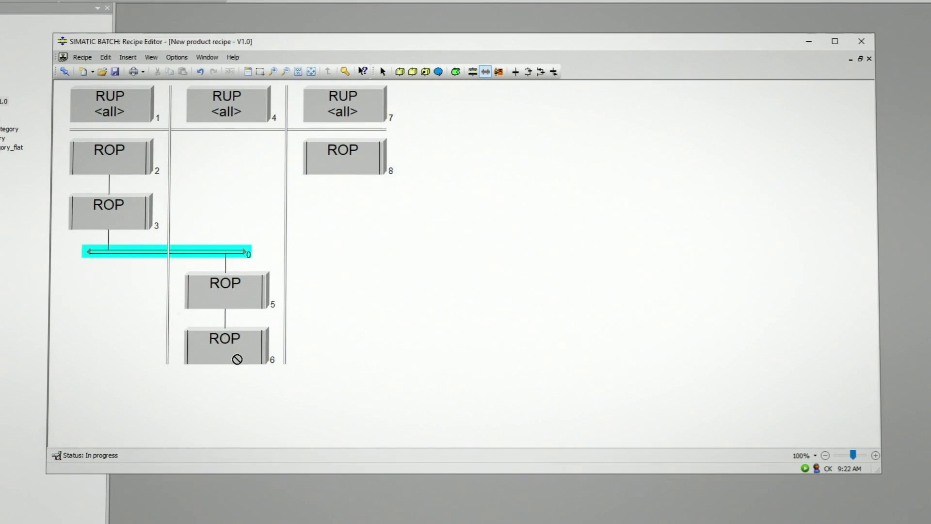
click(238, 367)
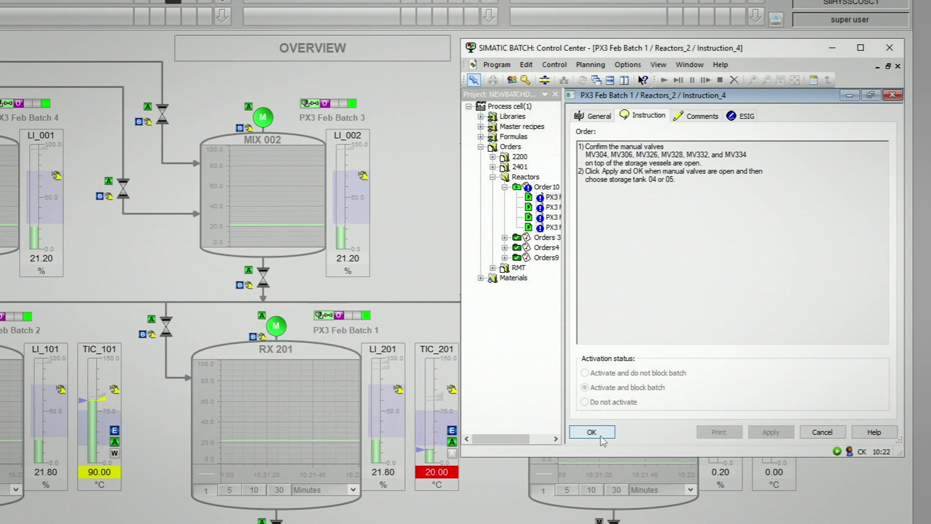
click(601, 436)
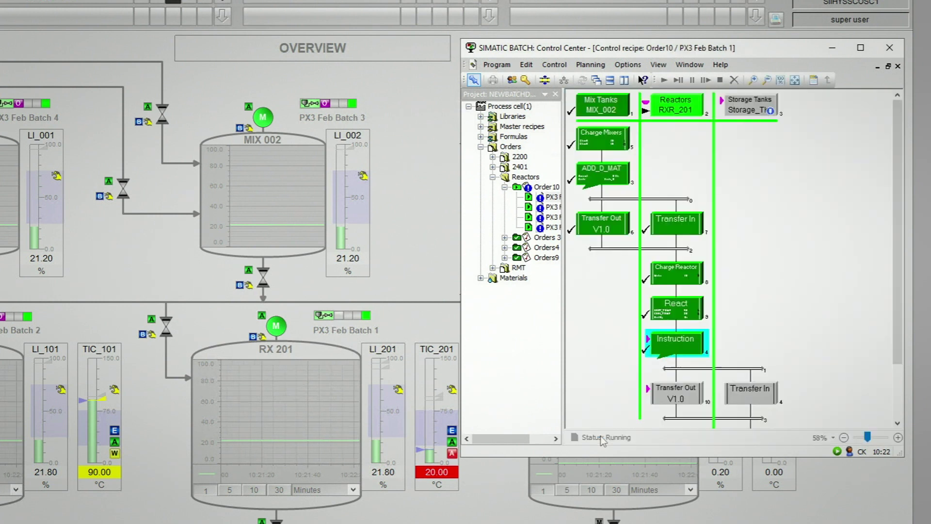
Step: Allocate storage tank ST_TK04 to the Storage Tanks unit of PX3 Feb Batch 1 via Select unit
right_click(739, 113)
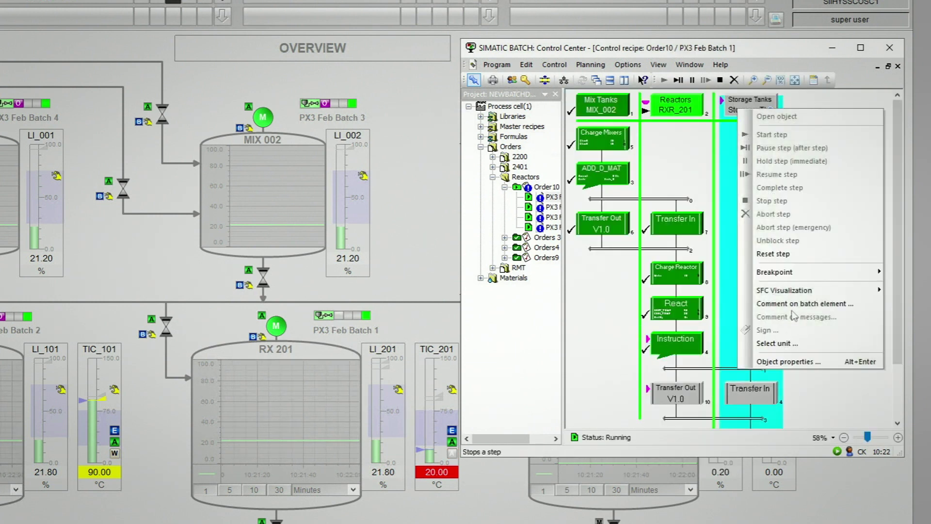
click(795, 345)
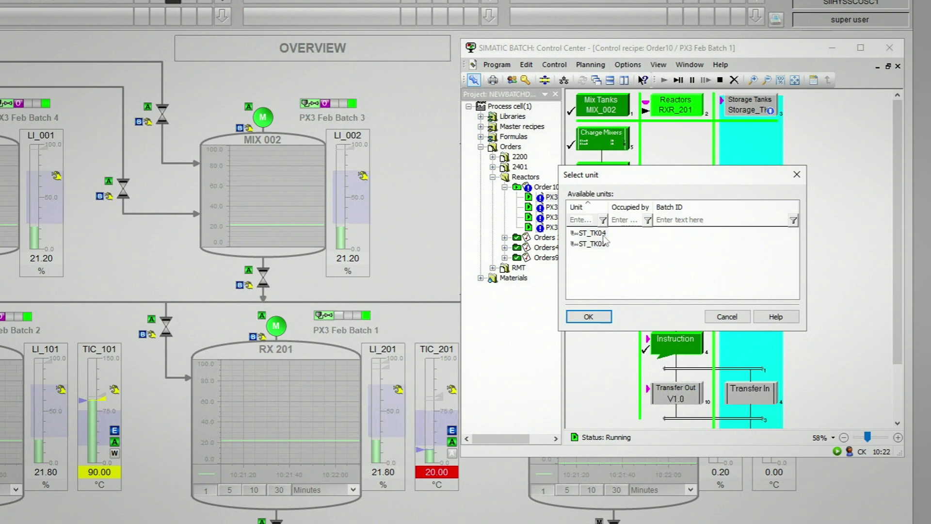
click(601, 236)
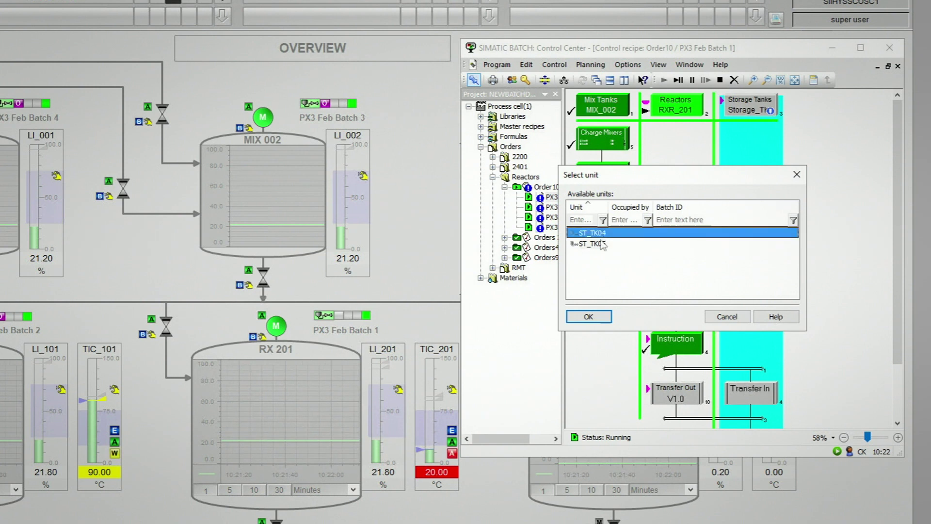
click(588, 317)
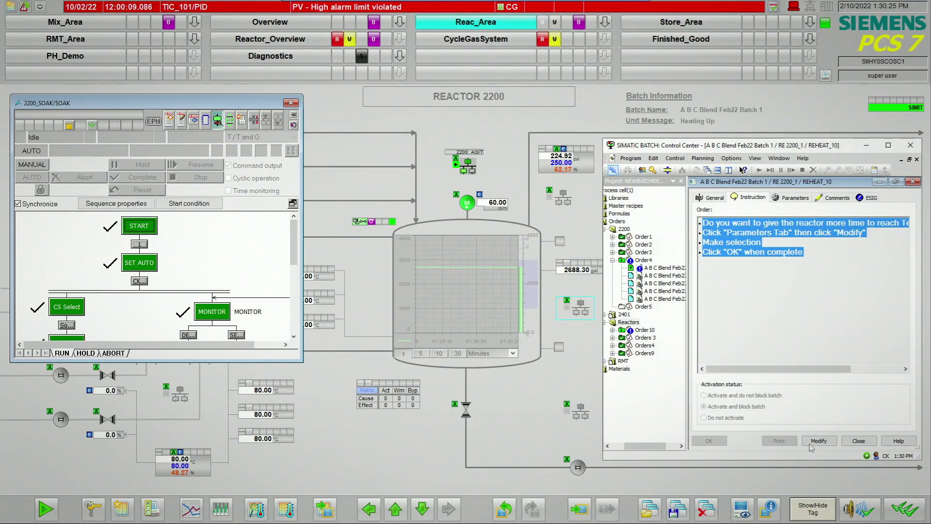
click(818, 441)
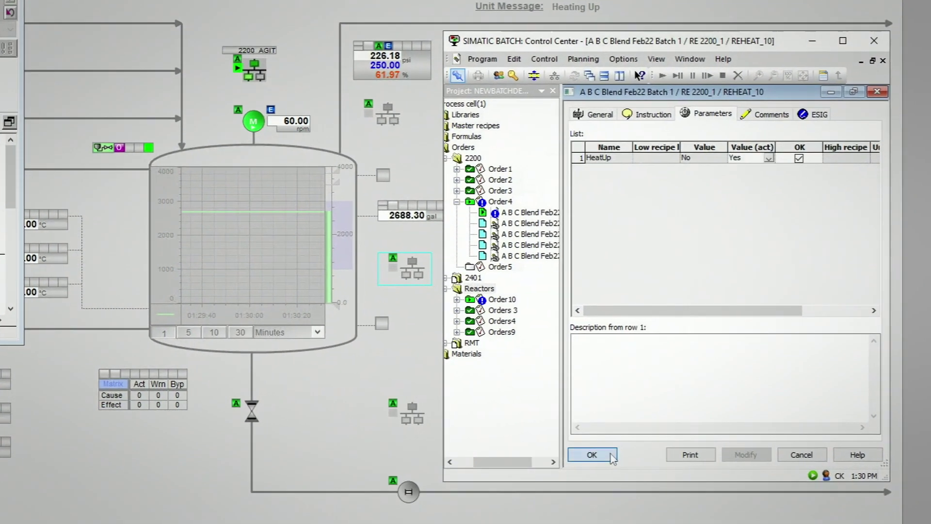
Step: Apply the REHEAT_10 HeatUp value of Yes and close the step dialog
click(611, 455)
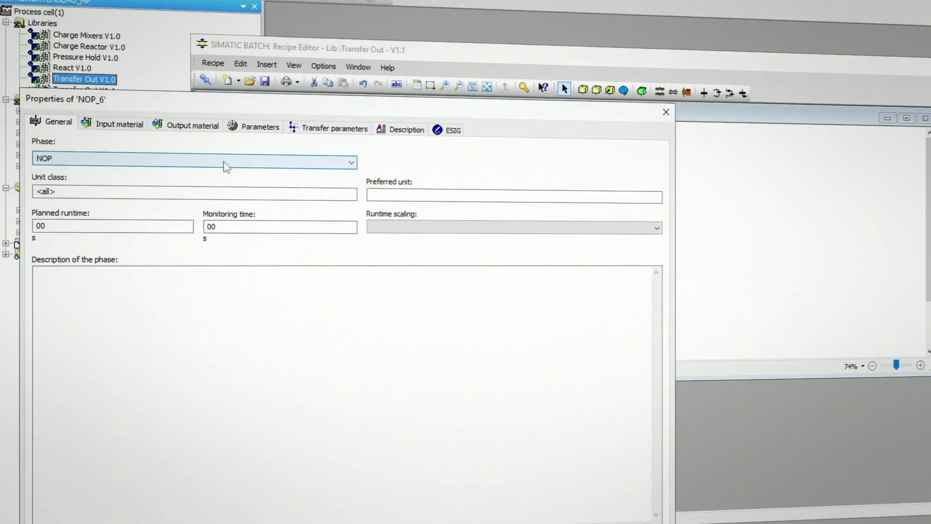
Step: Set the Transfer Out phase to Unit parameters (Unit) and its parameter group to Status
click(221, 161)
key(End)
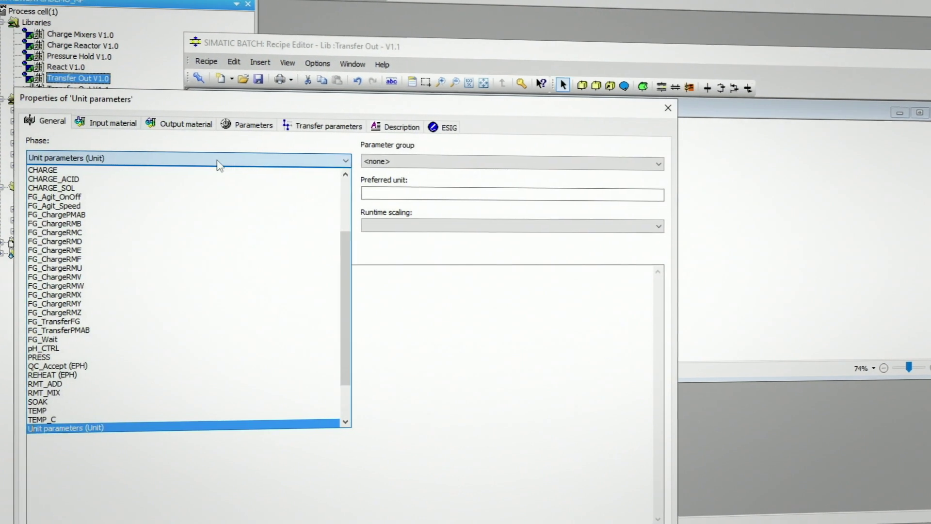
click(219, 160)
click(429, 162)
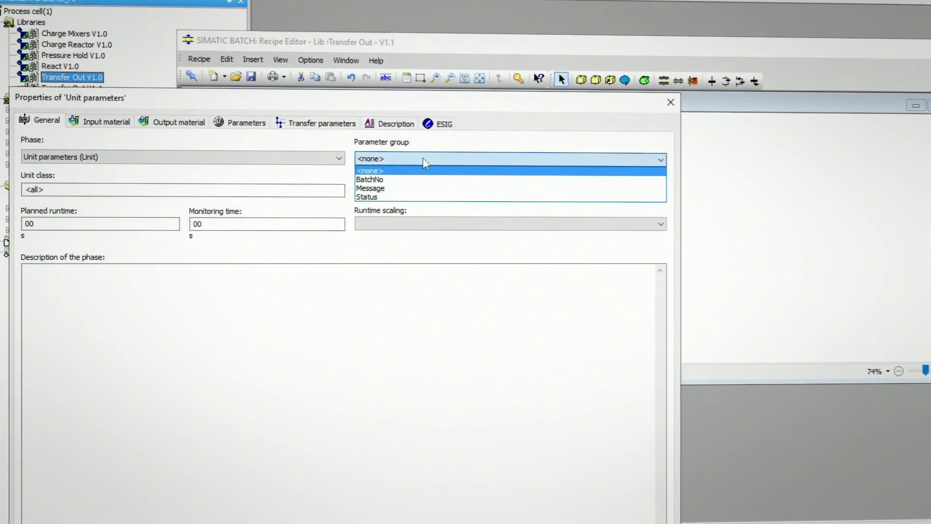
click(398, 195)
Step: In the Parameters list, set the Unit Status value to Dirty
click(214, 122)
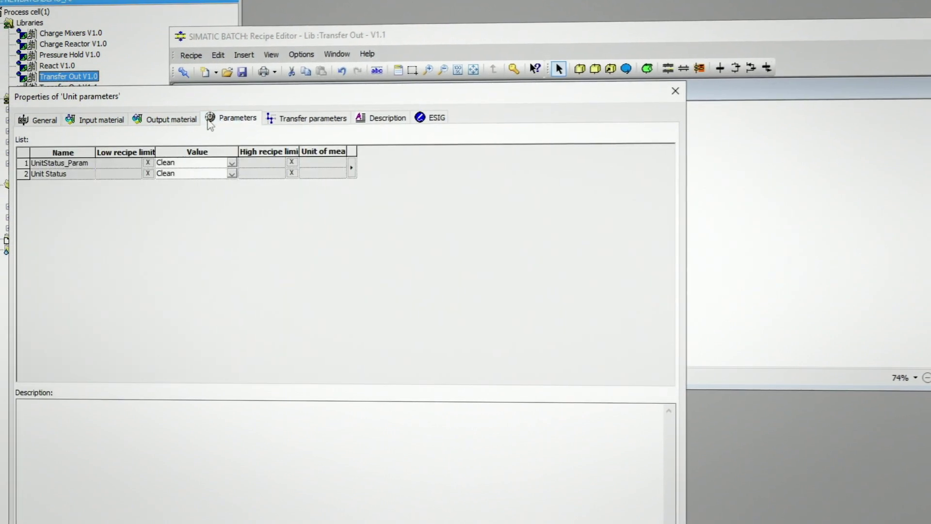
click(200, 174)
click(184, 192)
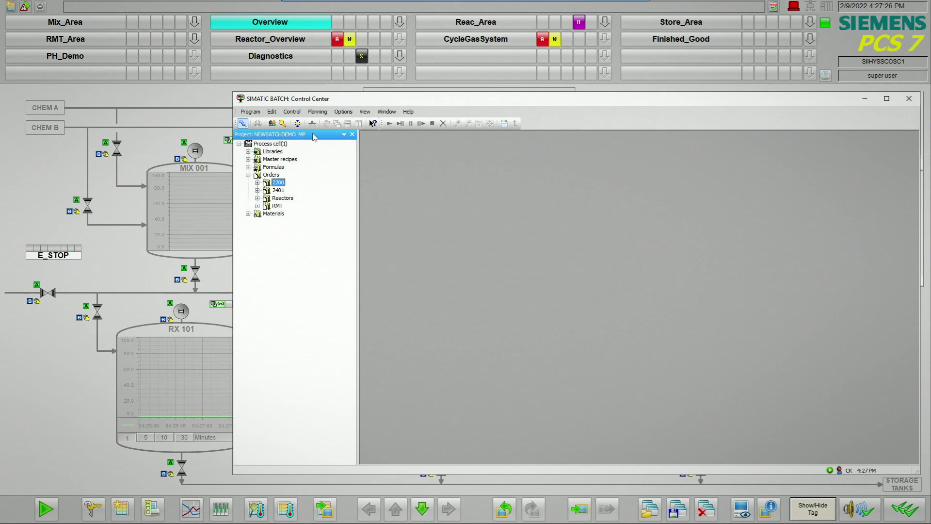
Step: Create Order5 under 2200 and split it into four A B C Blend Solution V1.0 batches
right_click(274, 184)
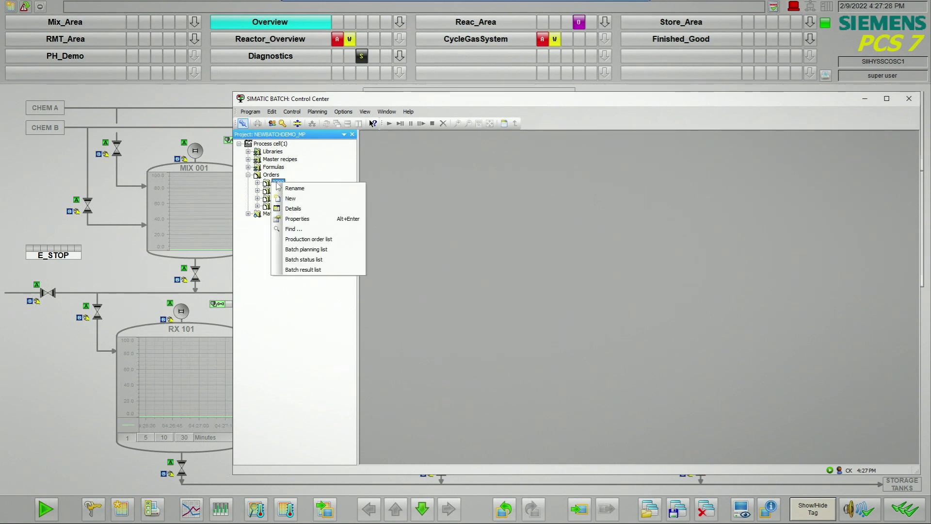
click(291, 199)
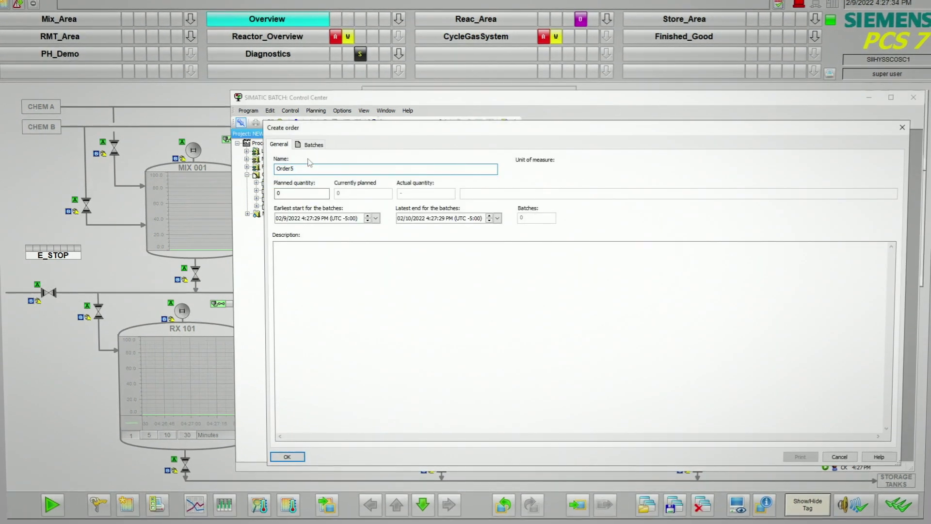
click(313, 146)
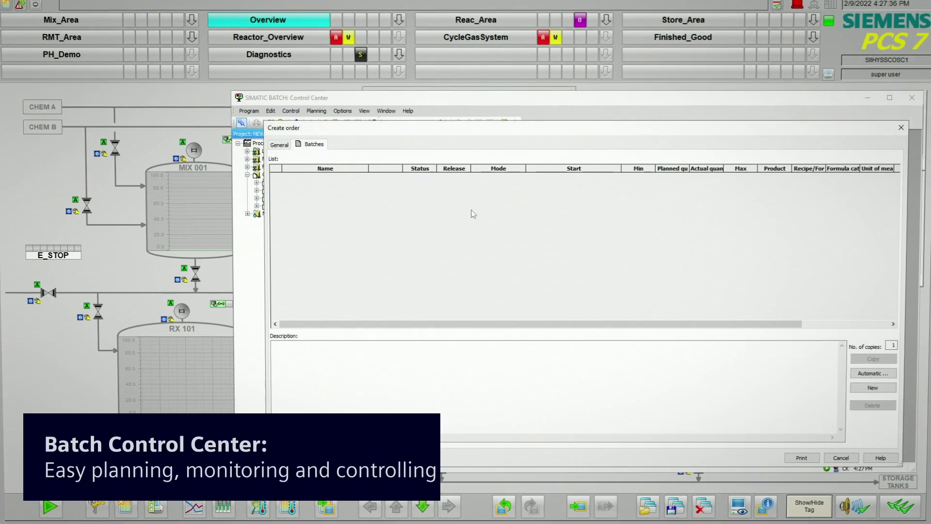
click(890, 375)
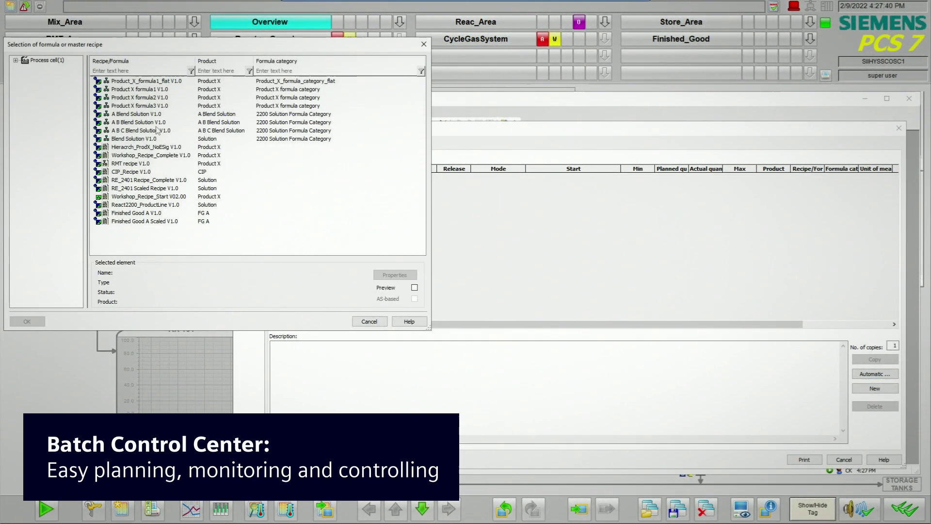
click(151, 130)
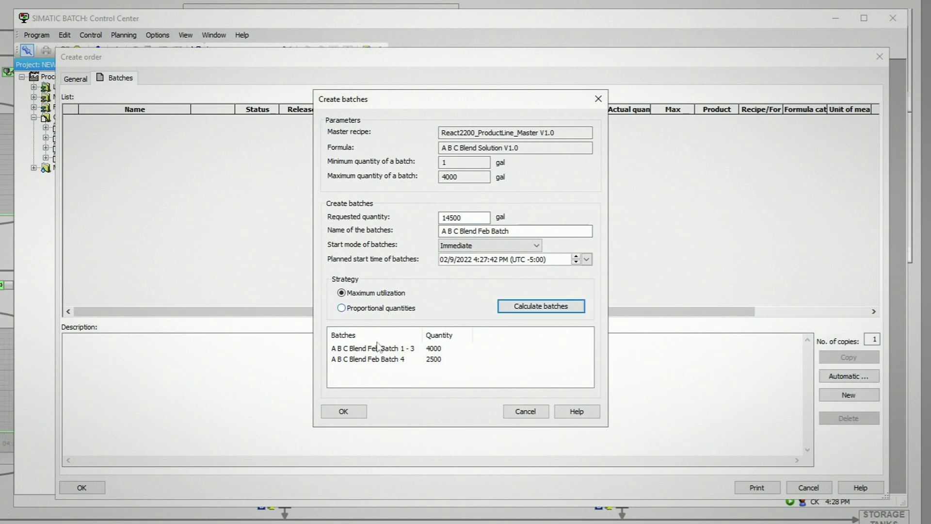
click(354, 412)
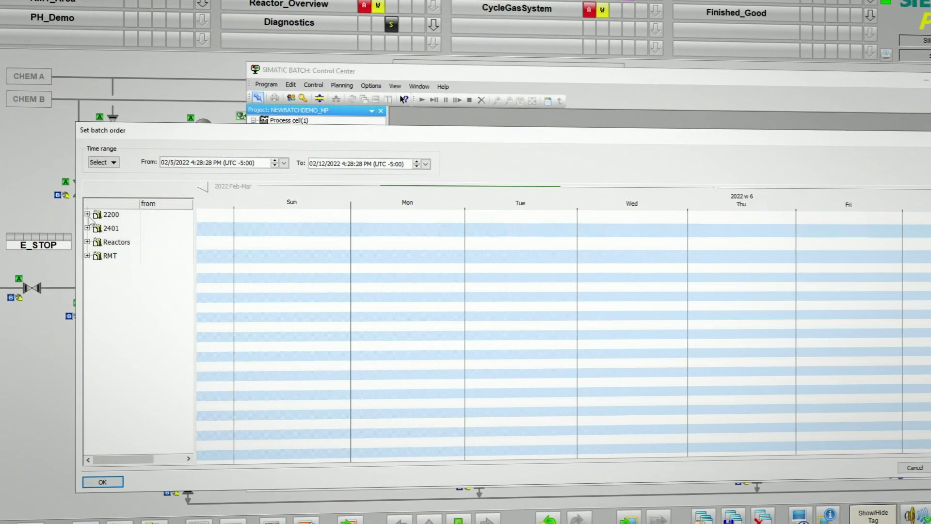
Step: Expand 2200 > Order5 and chain batches one, two and three to their successors in the chart
click(89, 215)
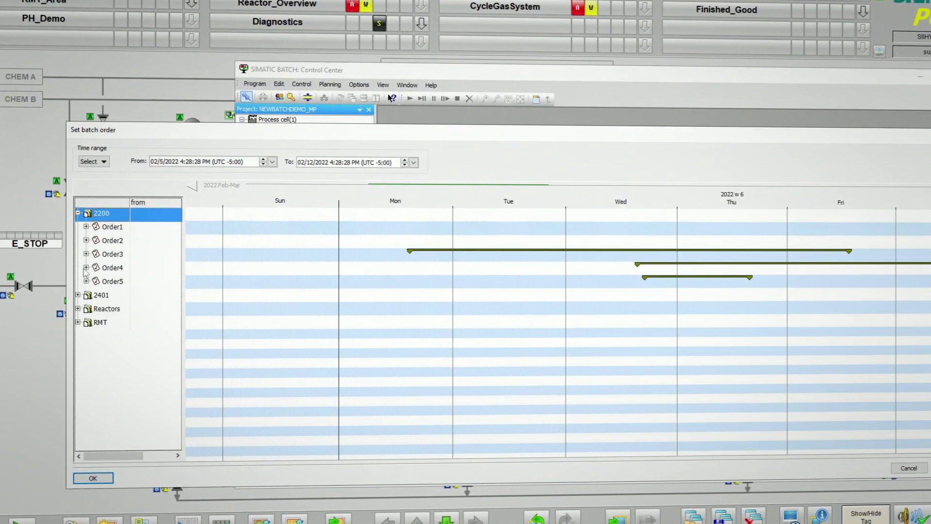
click(154, 282)
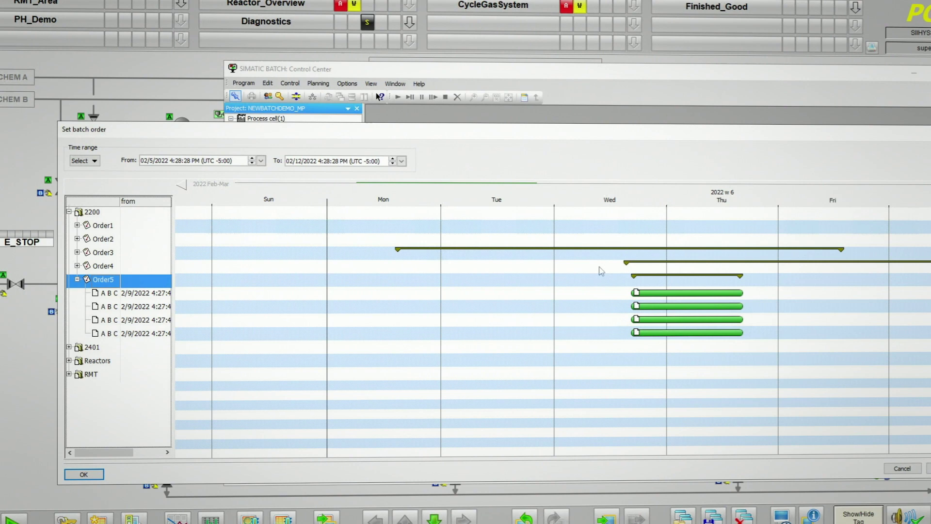
right_click(643, 294)
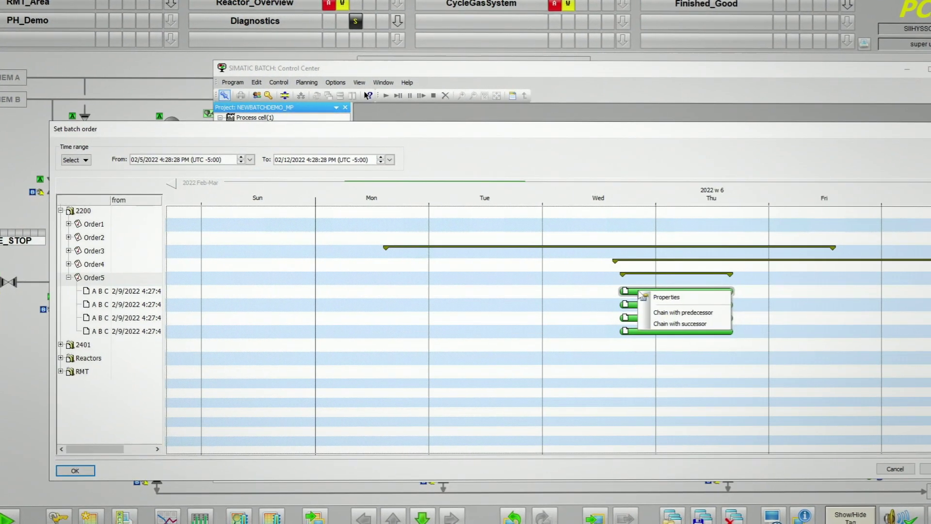
click(683, 327)
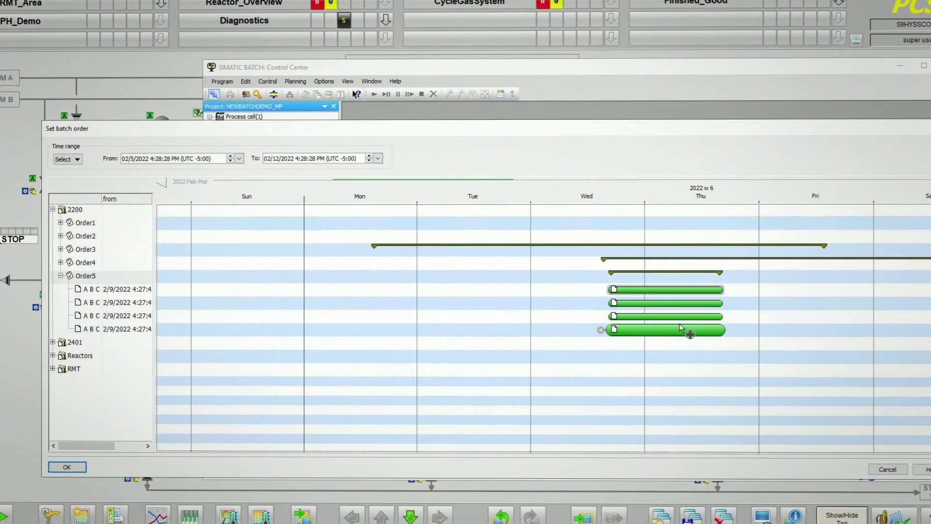
click(641, 300)
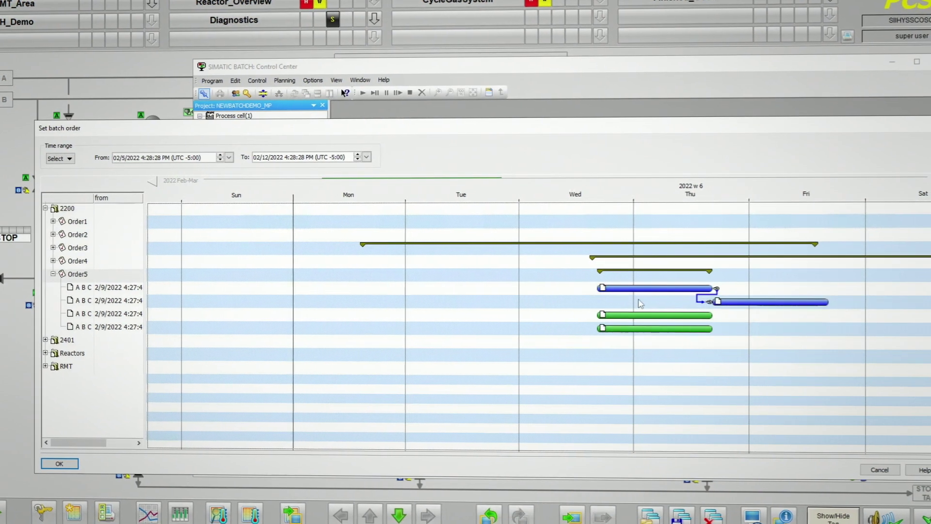
mouse_move(750, 305)
right_click(709, 299)
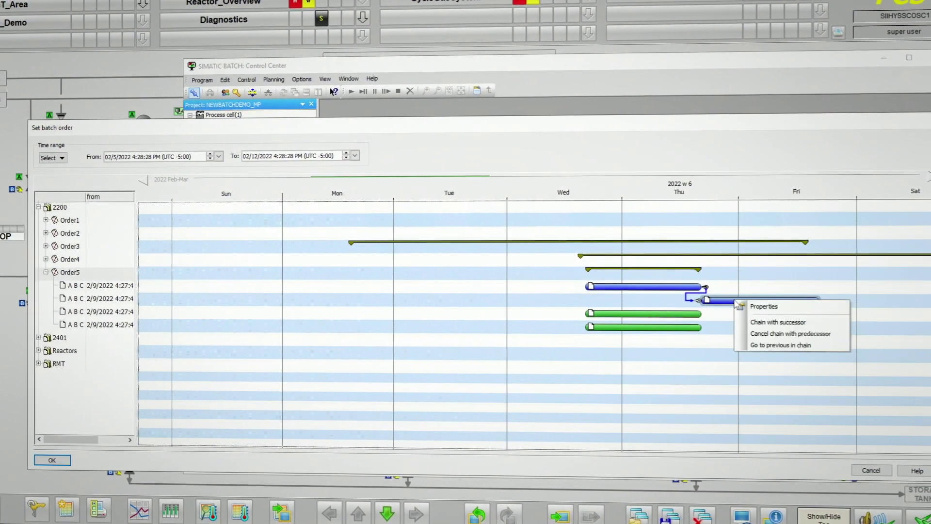
click(742, 318)
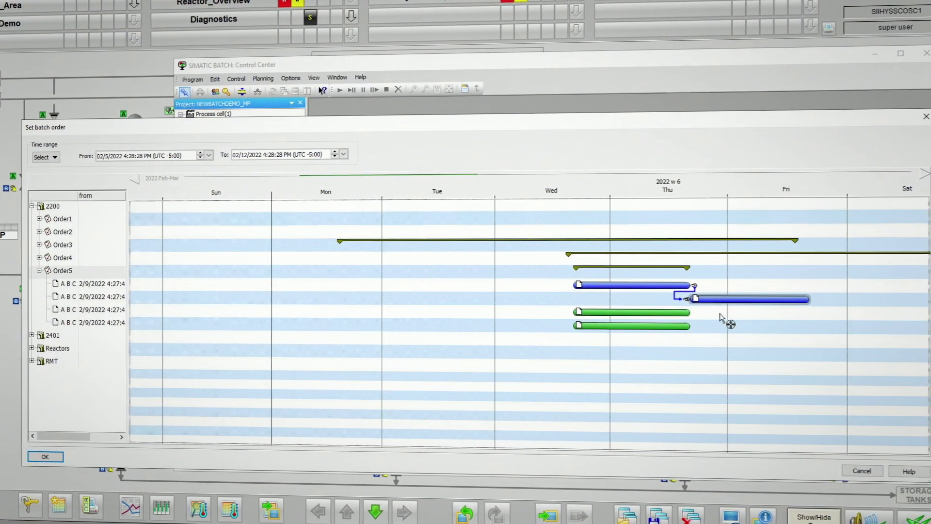
click(681, 313)
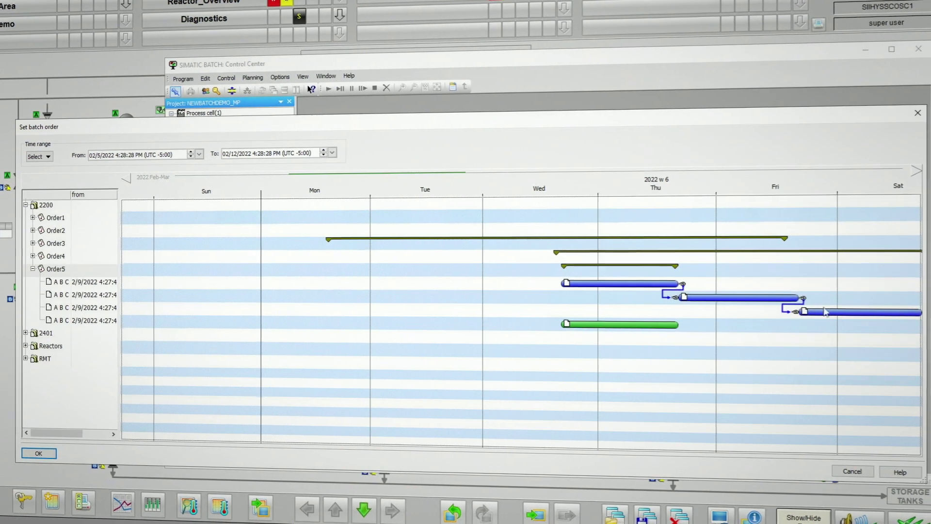
right_click(827, 312)
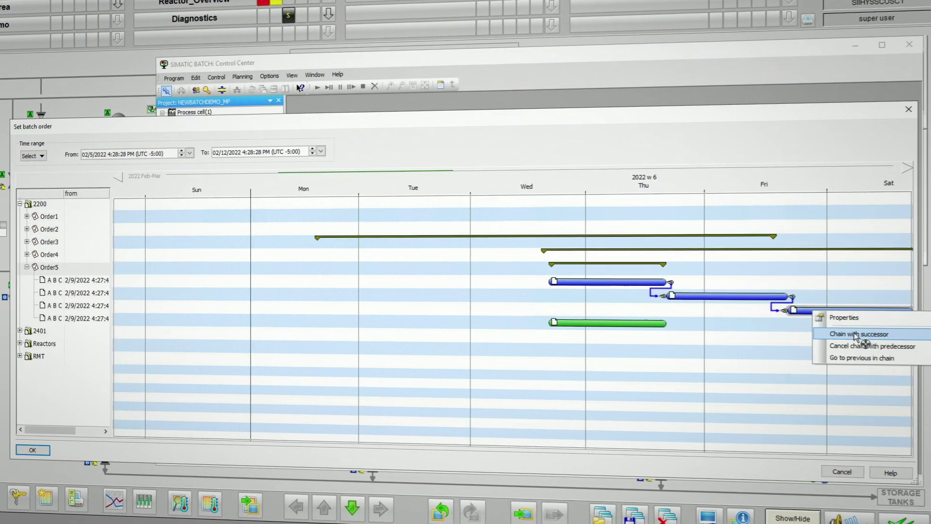
click(858, 334)
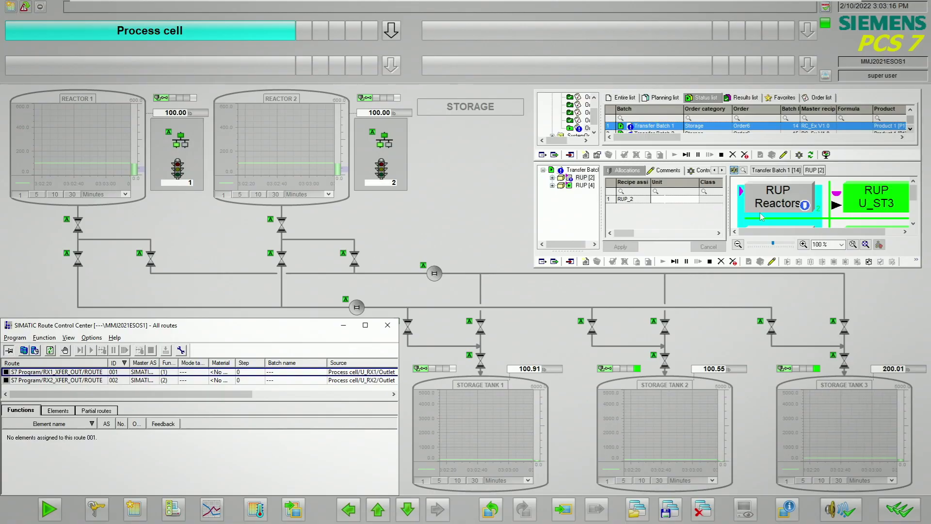
Step: Allocate reactor U_RX1 to RUP_2 for Transfer Batch 1 and apply
click(688, 200)
click(681, 208)
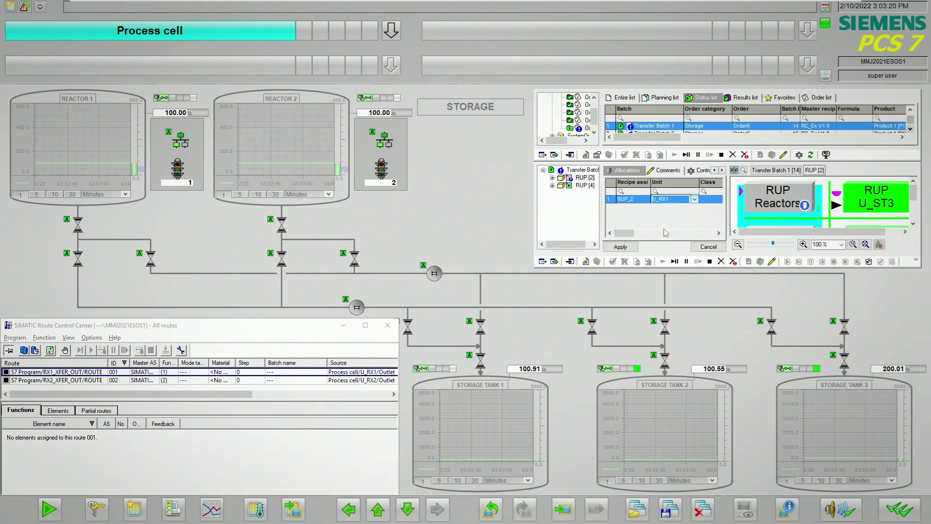
click(621, 247)
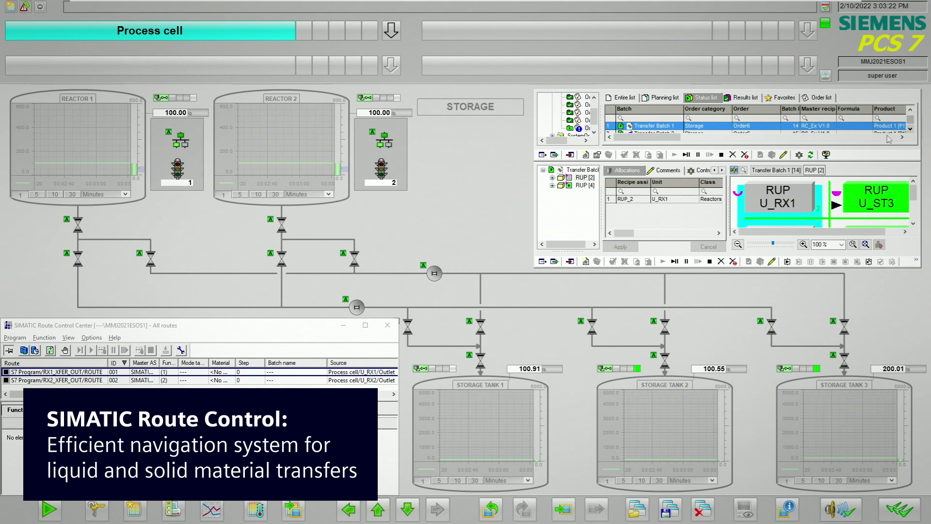
Step: Select Transfer Batch 2, allocate reactor U_RX2 to its RUP_2 and apply
click(910, 129)
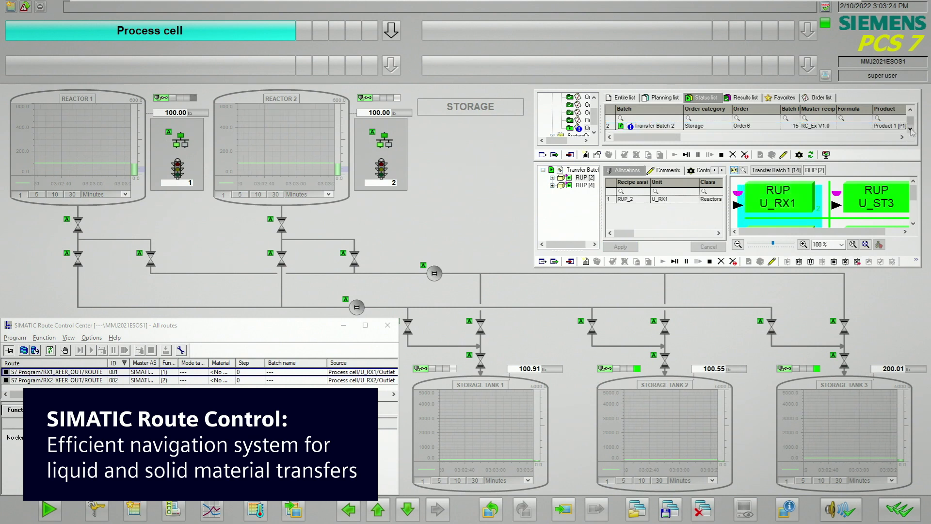
click(811, 127)
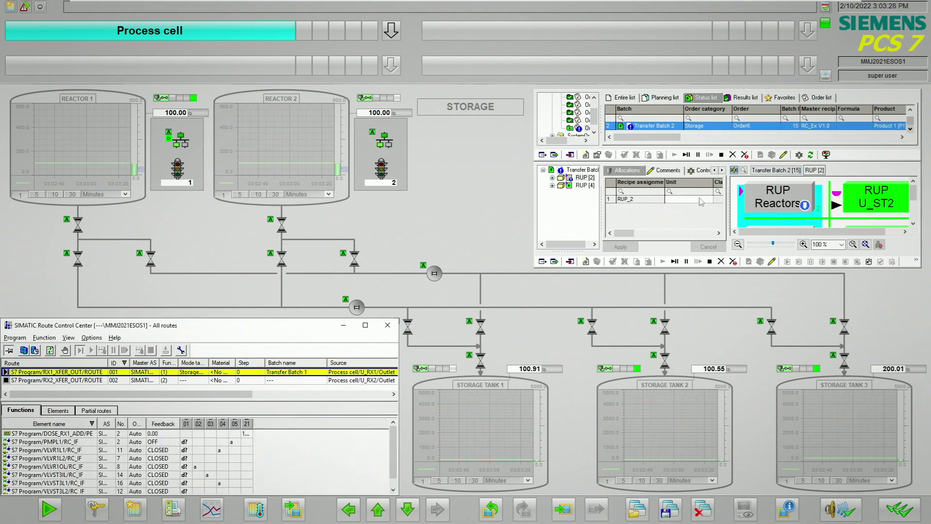
click(698, 199)
click(691, 208)
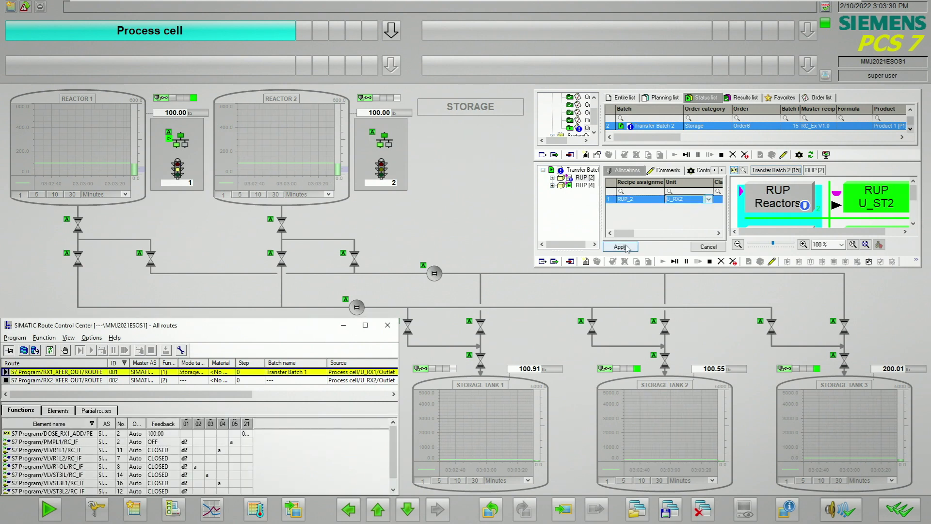
click(626, 247)
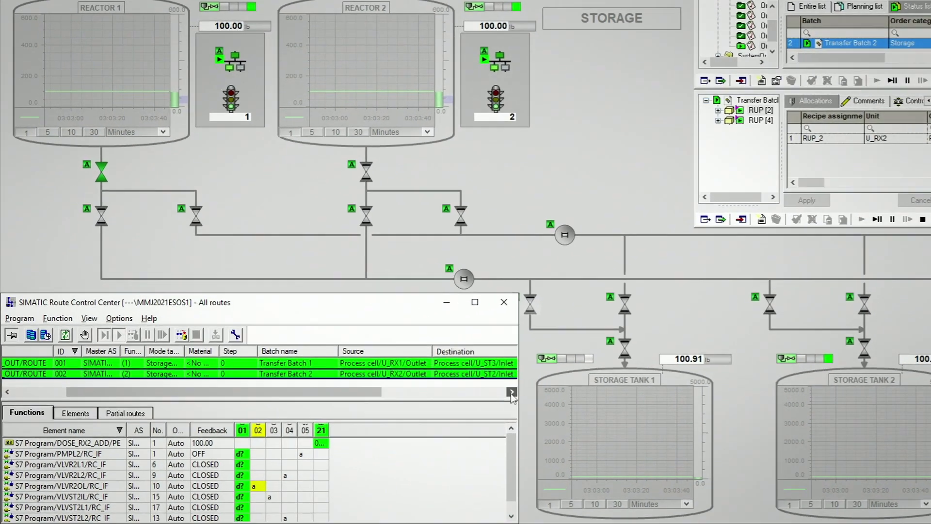
Step: Review the route's Elements and Partial routes tabs, then return to its function list
click(394, 394)
drag(512, 392, 512, 392)
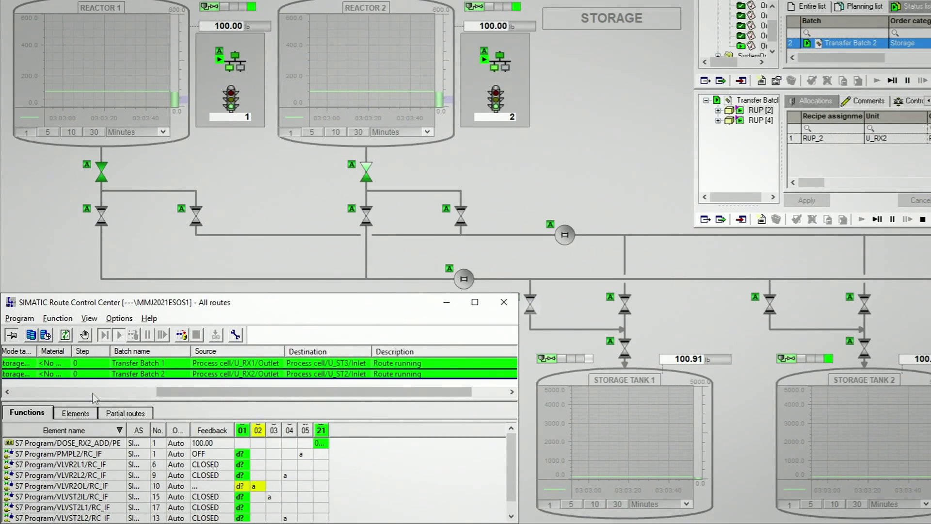
click(72, 413)
click(143, 415)
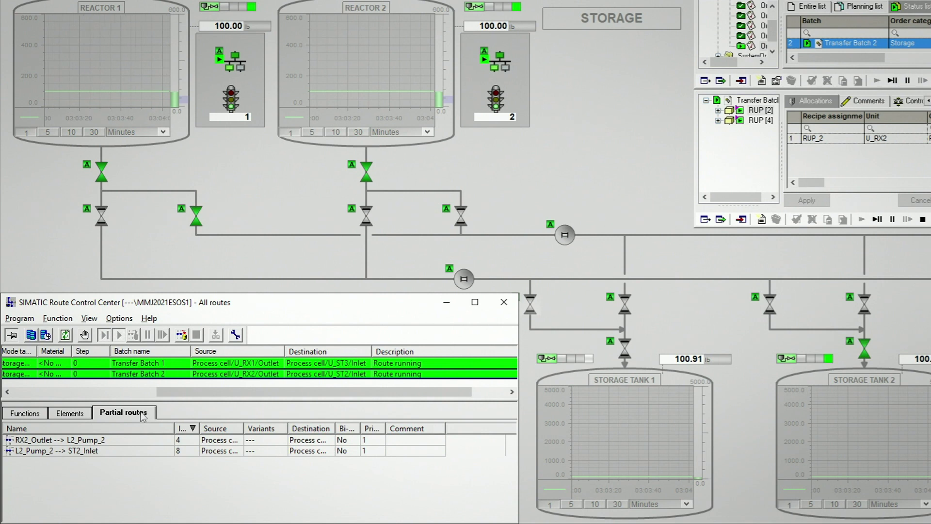
click(32, 416)
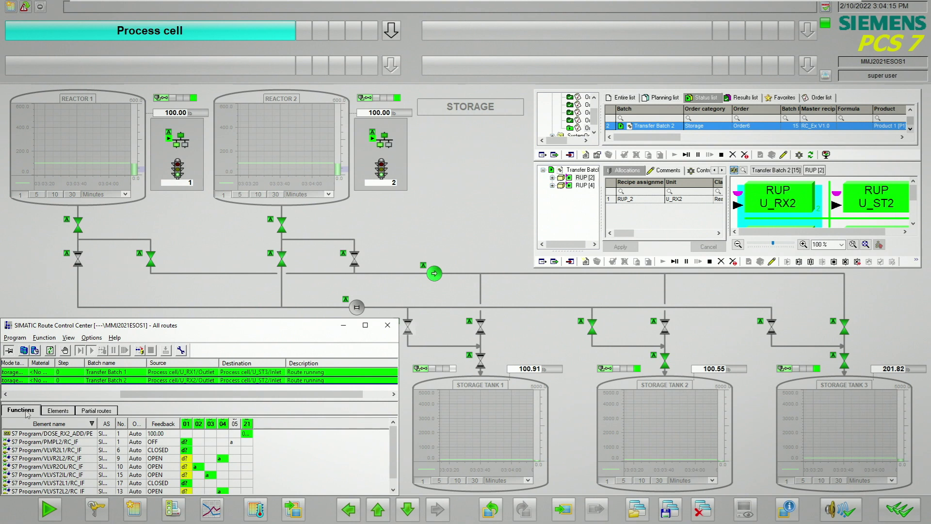
Step: Open the RX1_XFER_OUT faceplate, show its sequence, and open the Wait XFER step properties
click(186, 142)
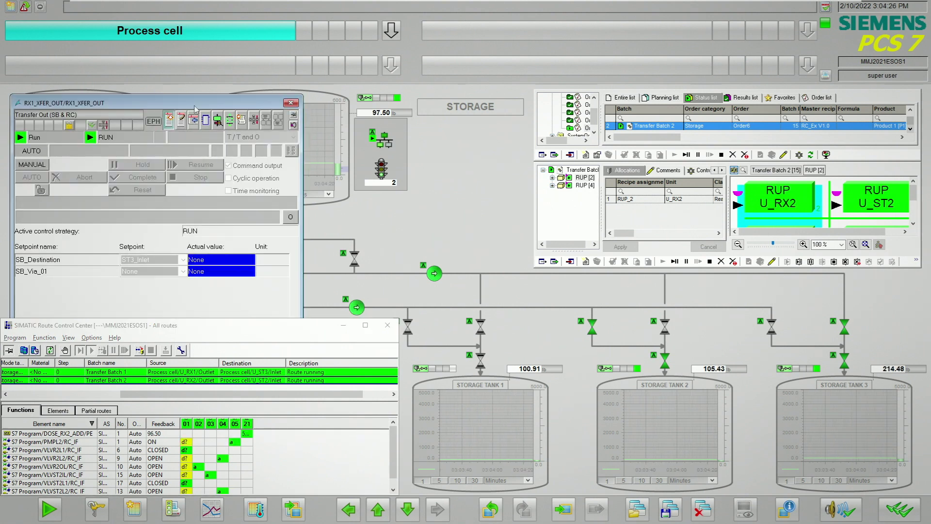
drag(195, 109, 190, 97)
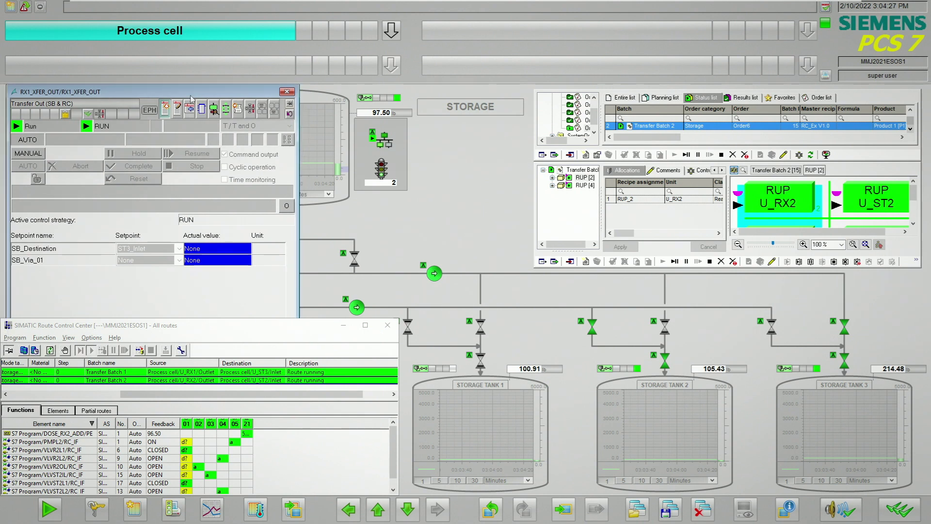
click(213, 109)
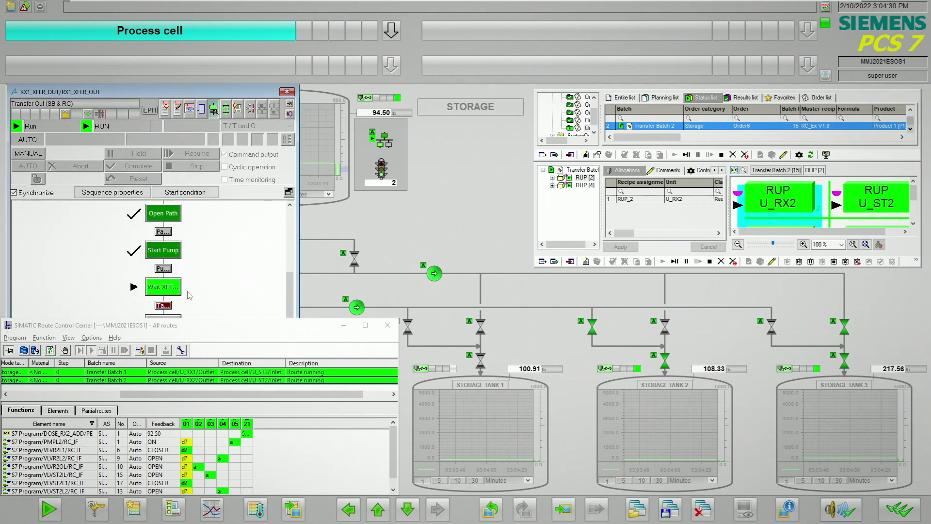
double_click(167, 306)
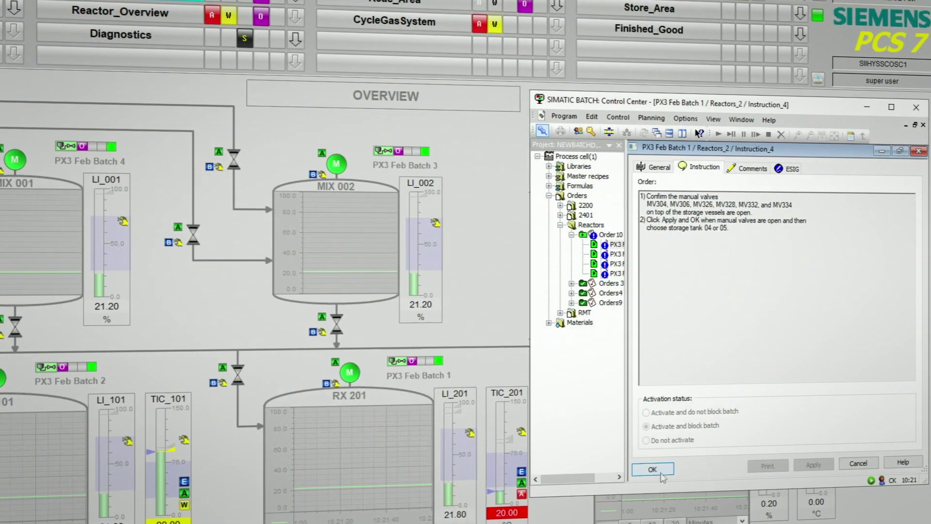
Step: Acknowledge the manual-valve instruction, then allocate ST_TK04 to PX3 Feb Batch 1's Storage Tanks step
click(661, 472)
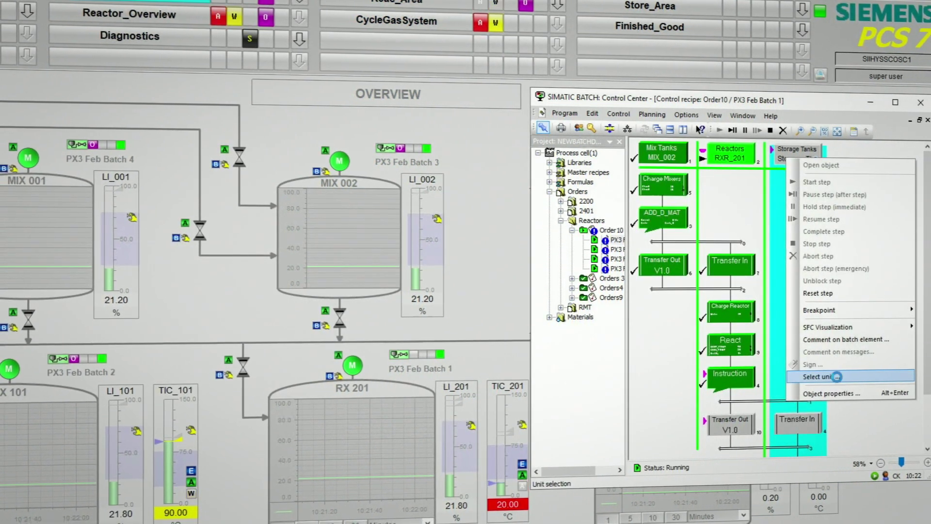
click(819, 377)
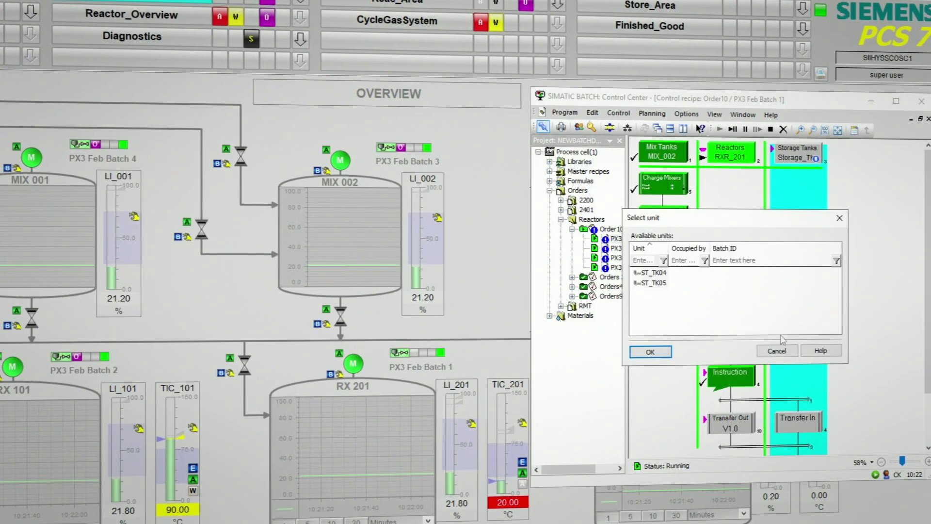
click(659, 272)
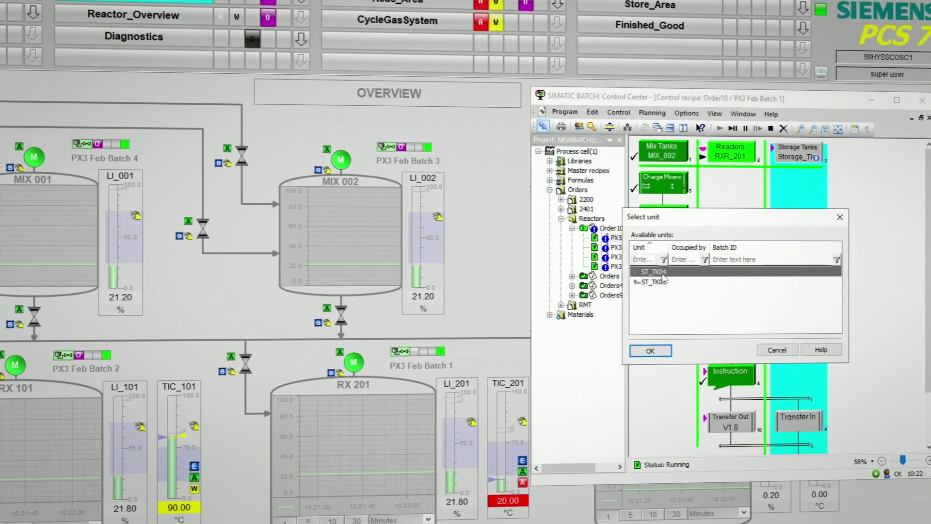
click(650, 351)
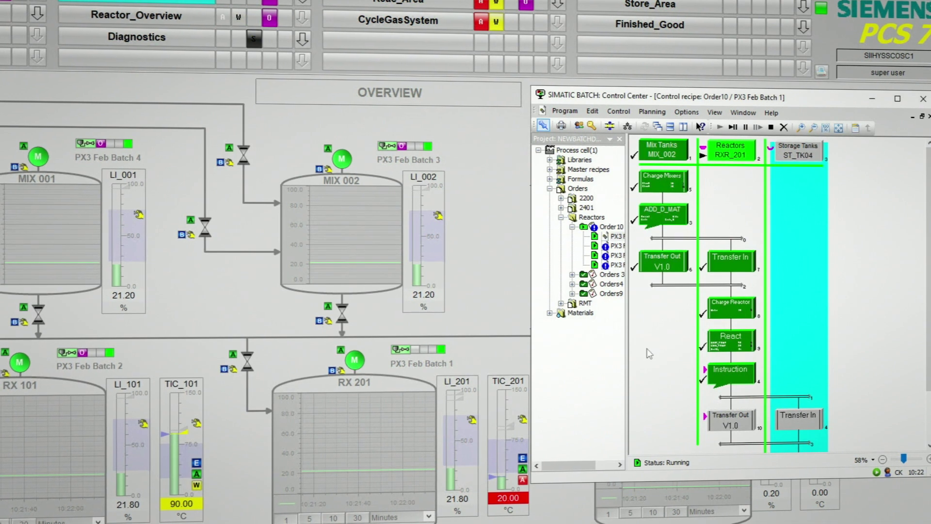